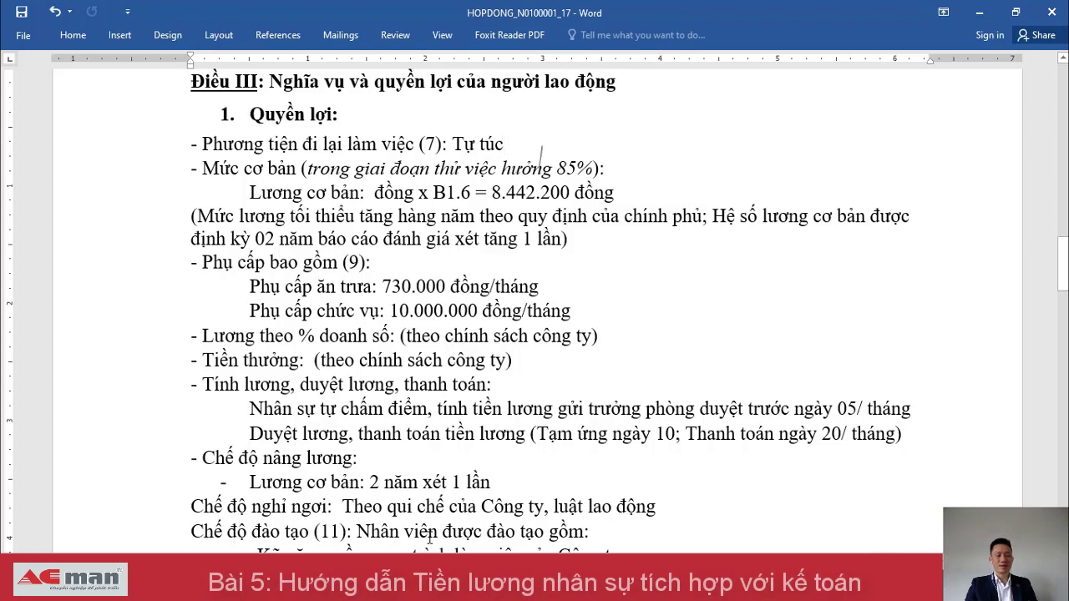
# Read the labour contract in Word down through Article IV to the signature table, then close it.
pyautogui.press('Down')
pyautogui.press('Down')
pyautogui.press('Down')
pyautogui.press('Down')
pyautogui.press('Down')
pyautogui.press('Down')
pyautogui.press('Down')
pyautogui.press('Down')
pyautogui.press('Down')
pyautogui.press('Down')
pyautogui.press('Down')
pyautogui.press('Down')
pyautogui.press('Down')
pyautogui.press('Down')
pyautogui.press('Down')
pyautogui.press('Down')
pyautogui.press('Down')
pyautogui.press('Down')
pyautogui.press('Down')
pyautogui.press('Down')
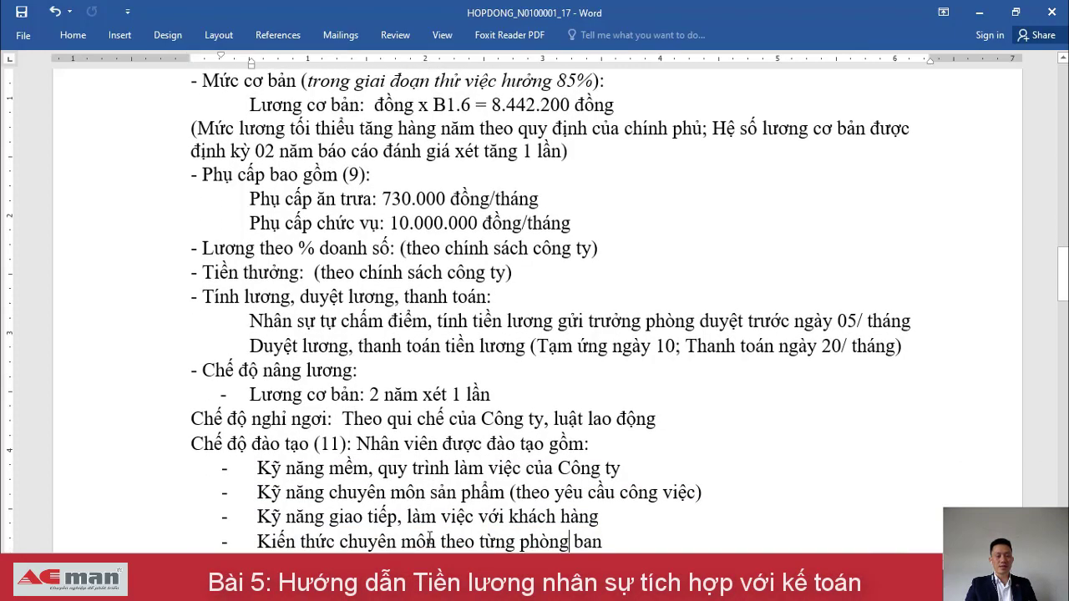
pyautogui.scroll(-12, 429, 538)
pyautogui.press('Down')
pyautogui.press('Down')
pyautogui.press('Down')
pyautogui.press('Down')
pyautogui.press('Down')
pyautogui.press('Down')
pyautogui.press('Down')
pyautogui.press('Down')
pyautogui.press('Down')
pyautogui.press('Down')
pyautogui.press('Down')
pyautogui.press('Down')
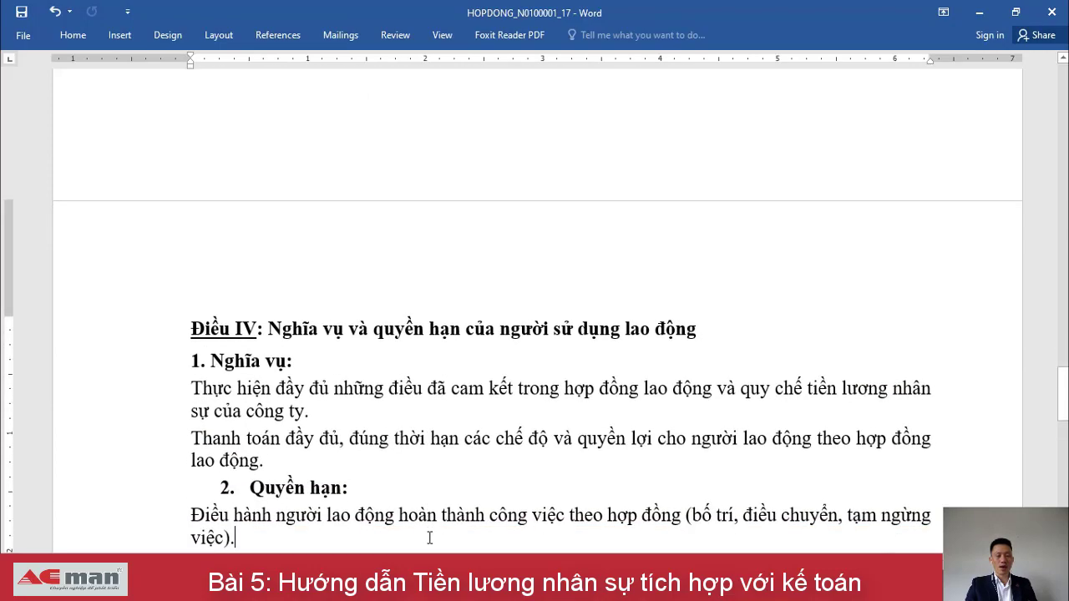
pyautogui.press('Down')
pyautogui.press('Down')
pyautogui.press('Down')
pyautogui.press('Down')
pyautogui.press('Down')
pyautogui.press('Down')
pyautogui.press('Down')
pyautogui.press('Down')
pyautogui.press('Down')
pyautogui.press('Down')
pyautogui.press('Down')
pyautogui.press('Down')
pyautogui.press('Down')
pyautogui.press('Down')
pyautogui.press('Down')
pyautogui.press('Down')
pyautogui.press('Down')
pyautogui.press('Down')
pyautogui.press('Down')
pyautogui.press('Down')
pyautogui.press('Down')
pyautogui.press('Down')
pyautogui.press('Down')
pyautogui.press('Up')
pyautogui.press('Up')
pyautogui.press('Up')
pyautogui.press('Up')
pyautogui.press('Up')
pyautogui.press('Up')
pyautogui.press('Up')
pyautogui.press('Up')
pyautogui.press('Up')
pyautogui.press('Up')
pyautogui.press('Up')
pyautogui.press('Up')
pyautogui.press('Up')
pyautogui.press('Up')
pyautogui.press('Up')
pyautogui.press('Up')
pyautogui.press('Up')
pyautogui.press('Up')
pyautogui.press('Up')
pyautogui.press('Up')
pyautogui.press('Up')
pyautogui.press('Up')
pyautogui.press('Up')
pyautogui.press('Up')
pyautogui.press('Up')
pyautogui.press('Up')
pyautogui.press('Up')
pyautogui.press('Up')
pyautogui.press('Up')
pyautogui.press('Up')
pyautogui.press('Up')
pyautogui.press('Up')
pyautogui.press('Up')
pyautogui.press('Up')
pyautogui.press('Up')
pyautogui.press('Up')
pyautogui.press('Up')
pyautogui.press('Up')
pyautogui.press('Up')
pyautogui.press('Up')
pyautogui.press('Up')
pyautogui.press('Up')
pyautogui.press('Up')
pyautogui.press('Up')
pyautogui.press('Up')
pyautogui.press('Up')
pyautogui.press('Up')
pyautogui.press('Up')
pyautogui.press('Up')
pyautogui.press('Up')
pyautogui.press('Up')
pyautogui.press('Up')
pyautogui.press('Up')
pyautogui.press('Up')
pyautogui.press('Up')
pyautogui.press('Up')
pyautogui.press('Up')
pyautogui.press('Up')
pyautogui.press('Up')
pyautogui.press('Up')
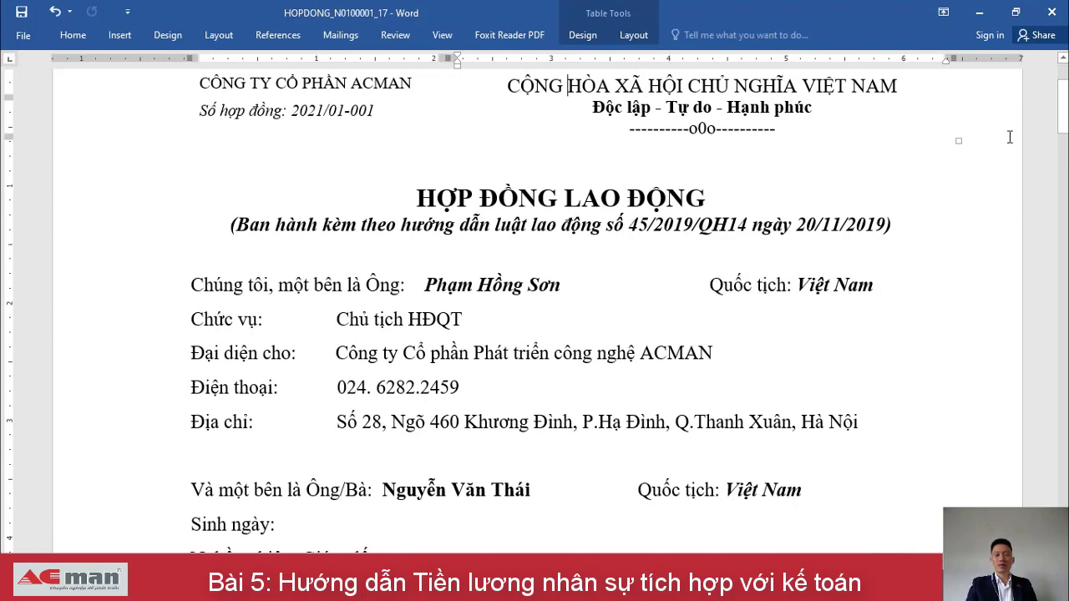
pyautogui.click(1051, 14)
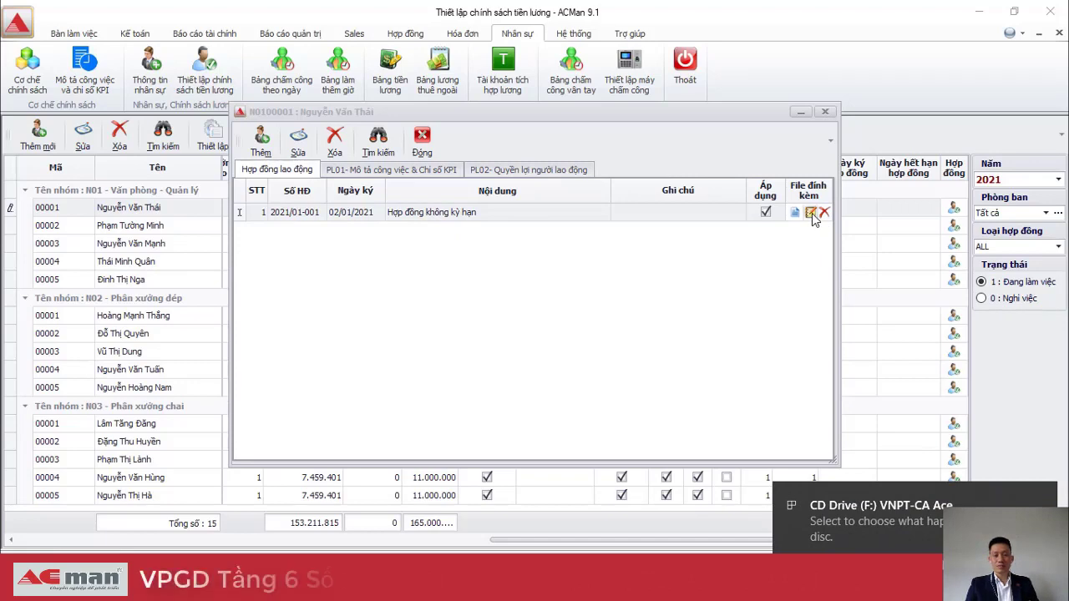
# Digitally sign the contract attachment using the User PIN, then reopen the signed contract.
pyautogui.click(813, 215)
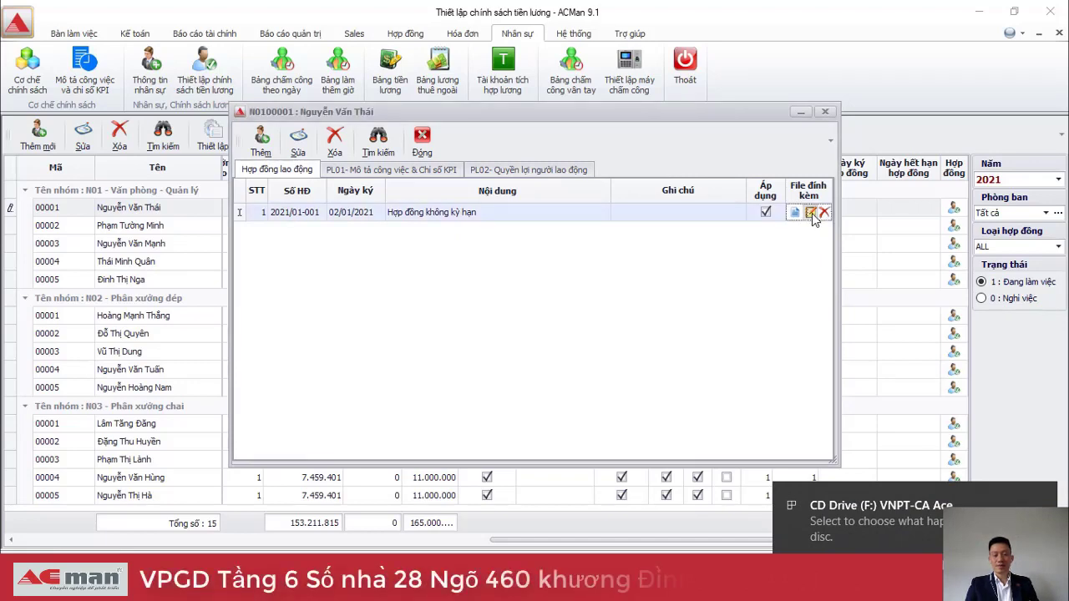
pyautogui.write('1')
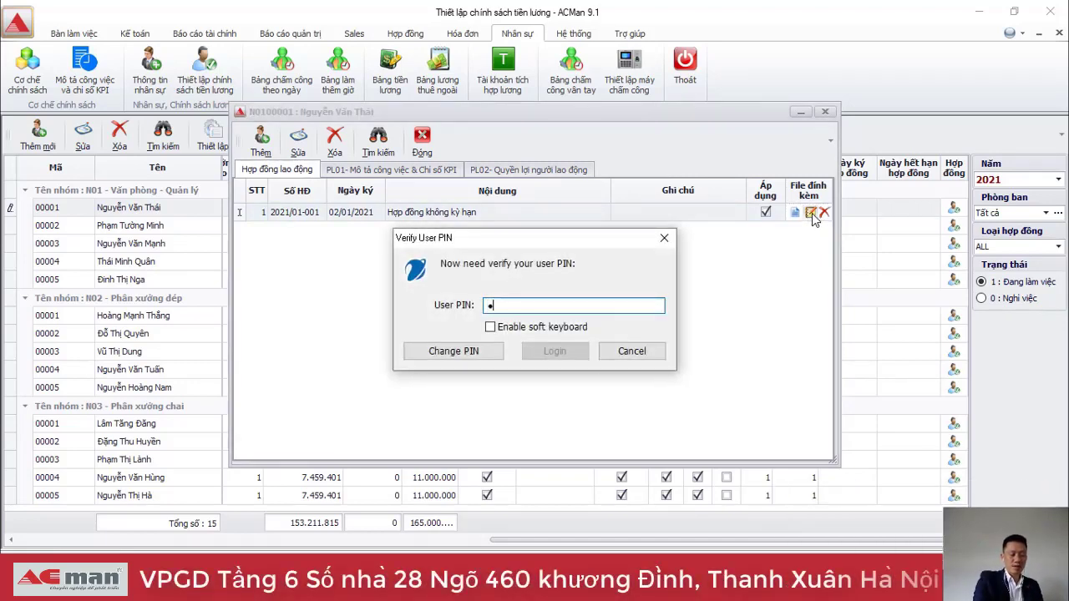
pyautogui.write('2345678')
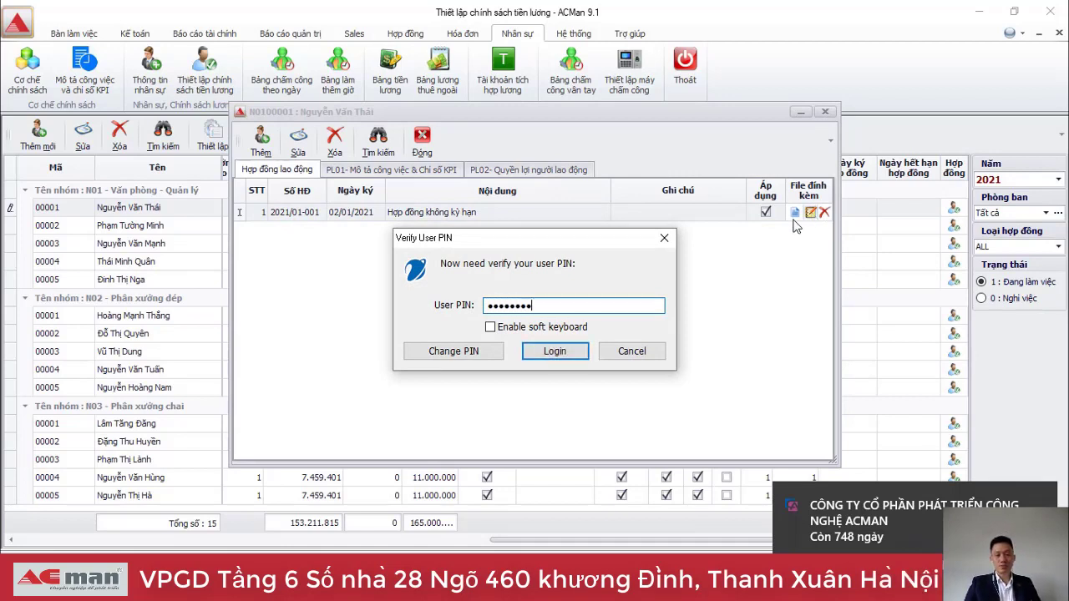
pyautogui.click(551, 351)
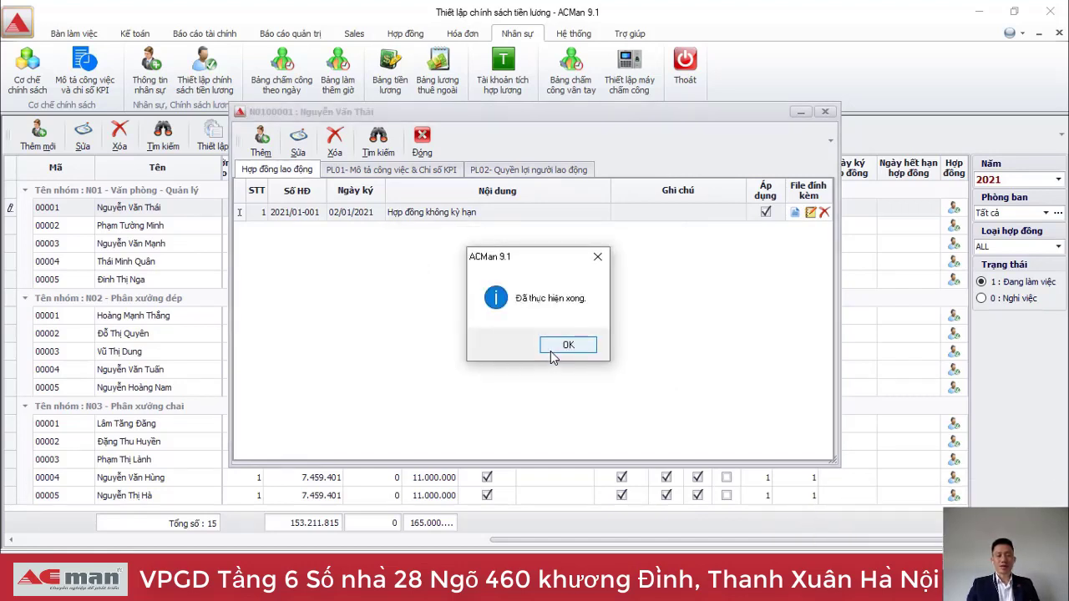
pyautogui.click(568, 345)
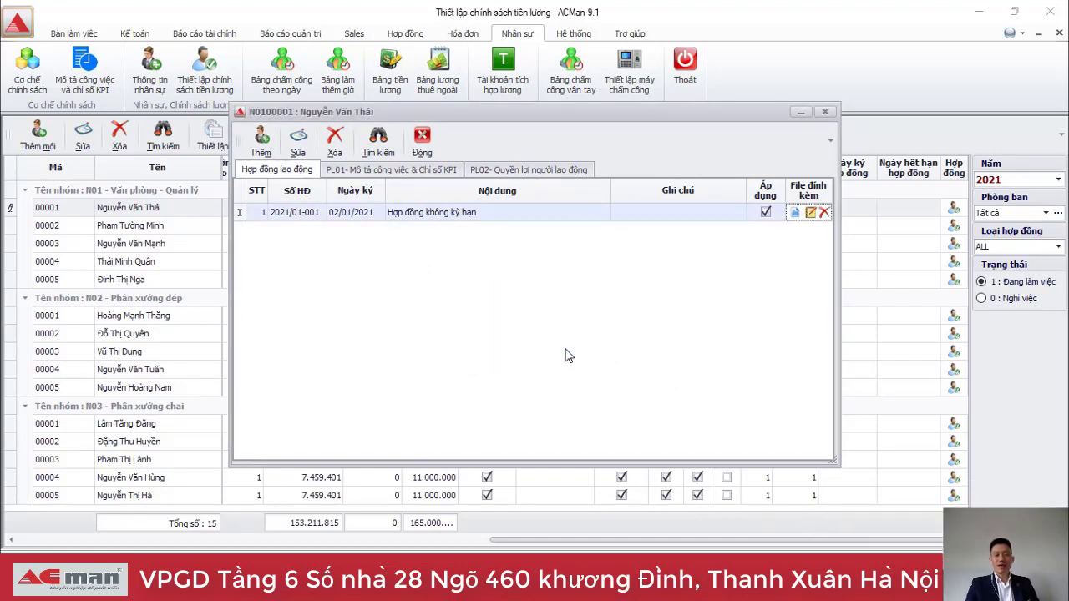
pyautogui.click(795, 214)
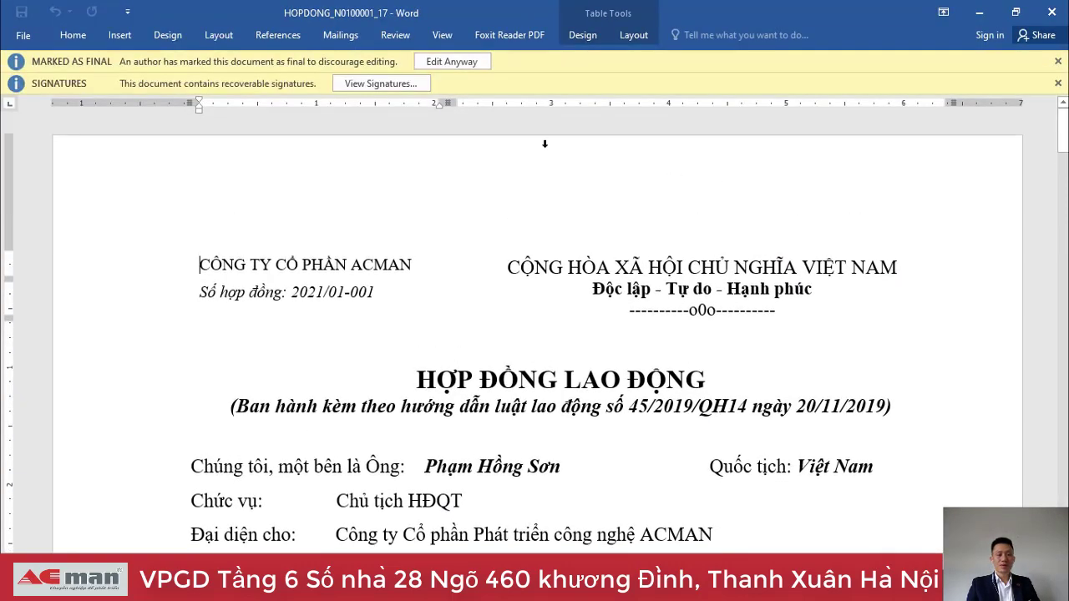
# View the contract's signature list, showing the company signature dated 6/18/2021, then close Word.
pyautogui.click(384, 82)
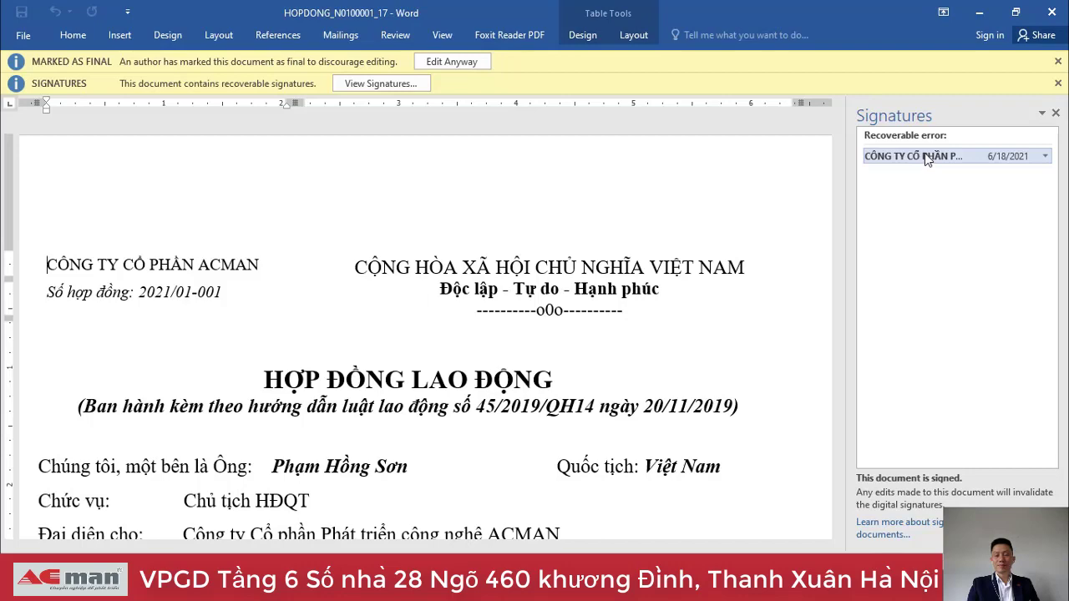
pyautogui.click(1052, 13)
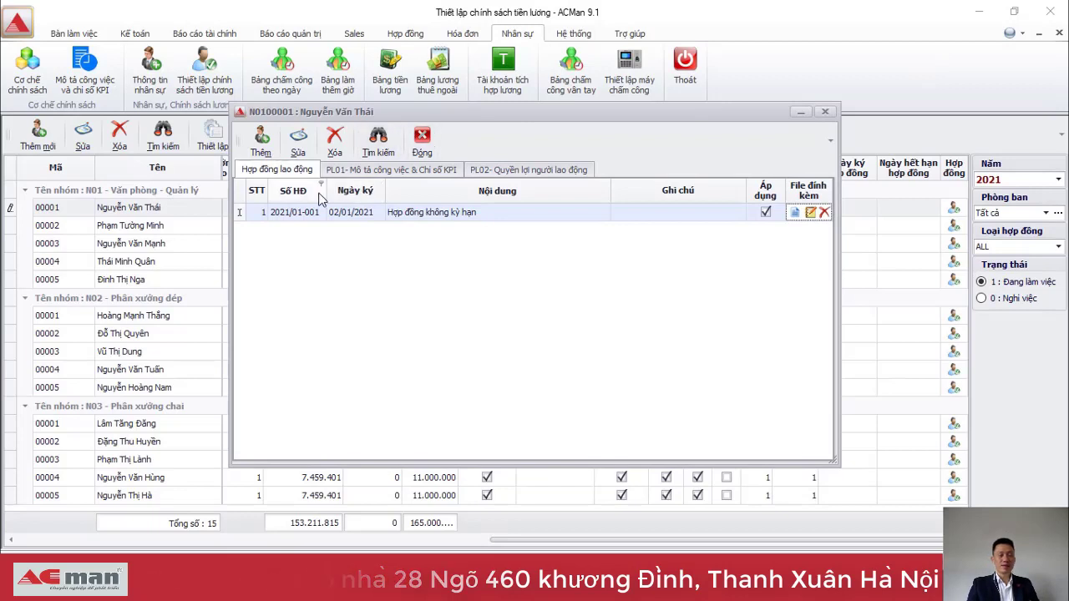
# Review the PL01 KPI and PL02 benefits appendices, then close the employee's contract record.
pyautogui.click(371, 171)
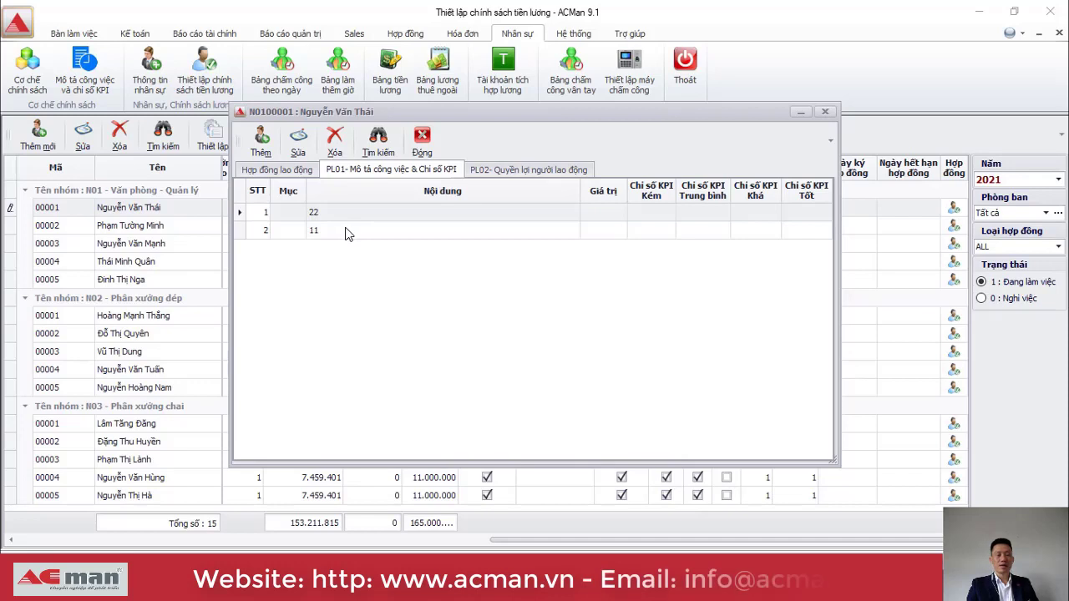
pyautogui.click(505, 170)
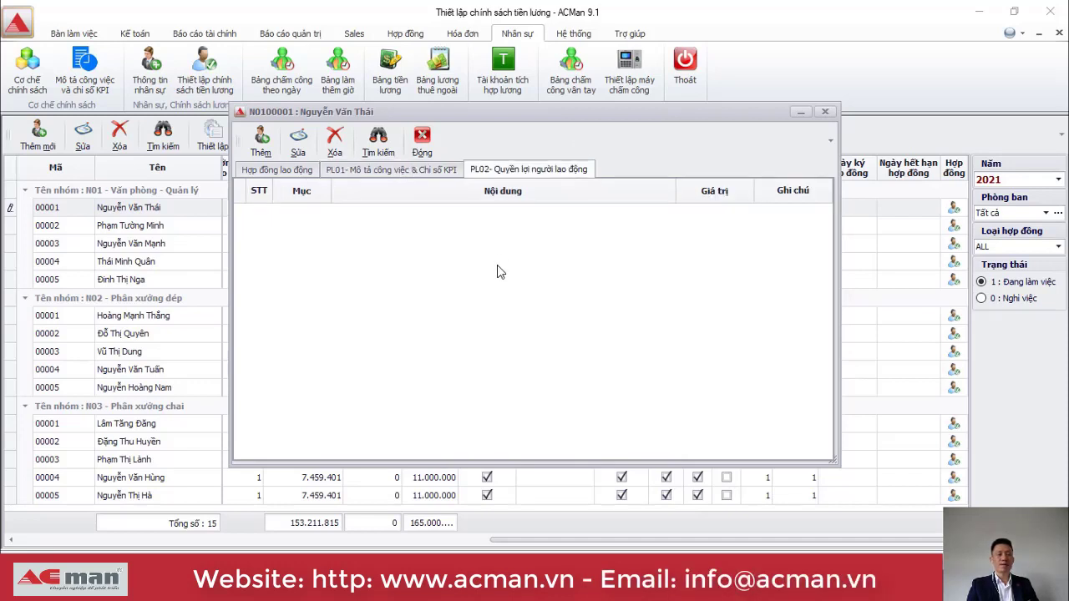
pyautogui.click(295, 172)
pyautogui.click(422, 141)
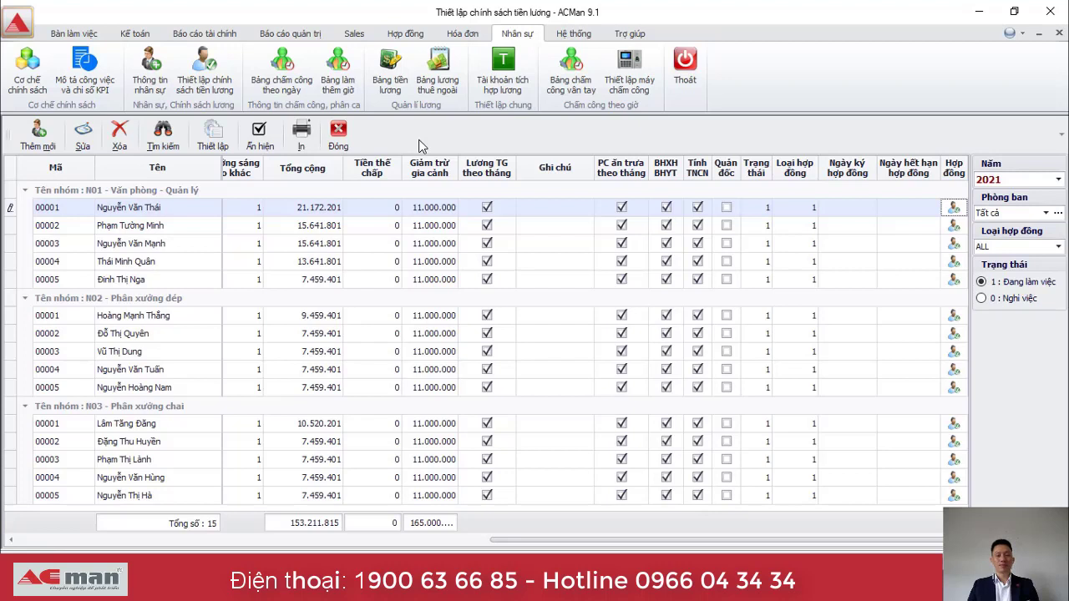
pyautogui.press('Down')
pyautogui.press('Down')
pyautogui.press('Down')
pyautogui.press('Down')
pyautogui.press('Down')
pyautogui.press('Down')
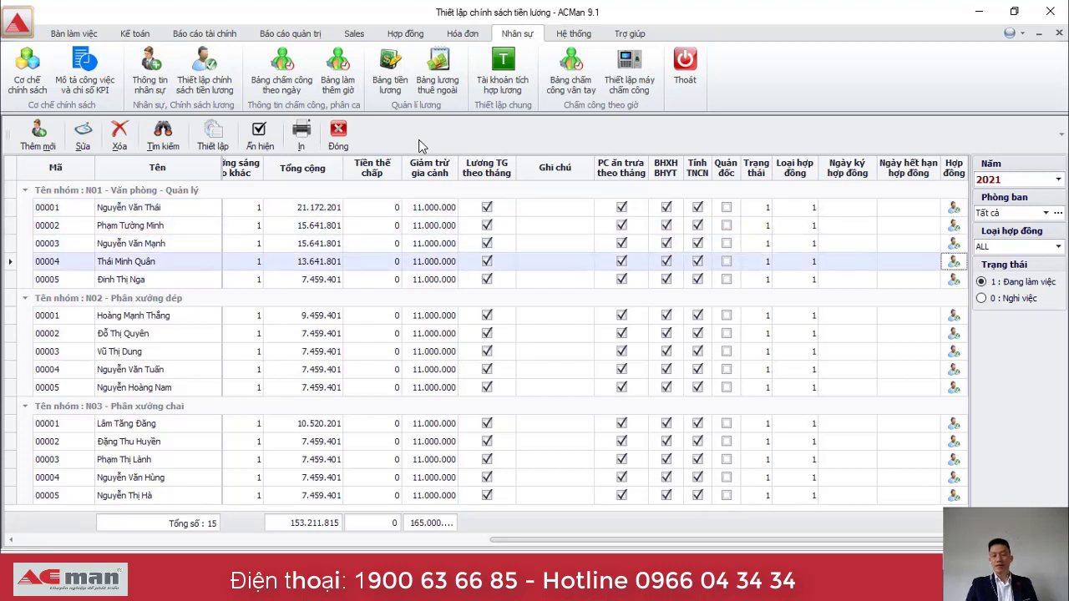
pyautogui.press('Down')
pyautogui.press('Down')
pyautogui.press('Down')
pyautogui.press('Down')
pyautogui.press('Down')
pyautogui.press('Down')
pyautogui.press('Down')
pyautogui.press('Down')
pyautogui.press('Down')
pyautogui.press('Down')
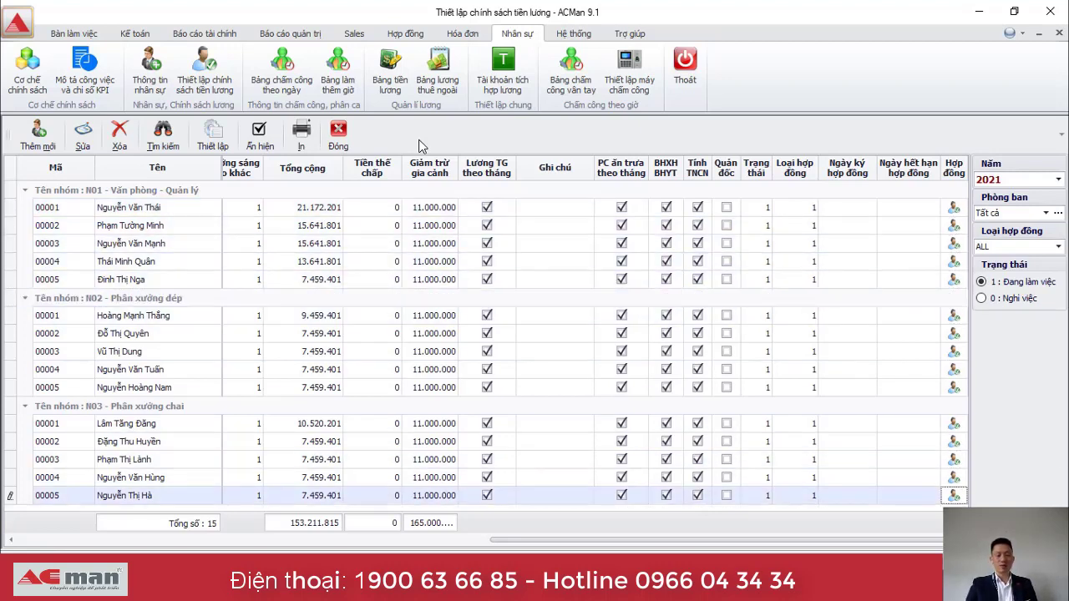
pyautogui.press('Up')
pyautogui.press('Up')
pyautogui.press('Up')
pyautogui.press('Up')
pyautogui.press('Up')
pyautogui.press('Up')
pyautogui.press('Up')
pyautogui.press('Up')
pyautogui.press('Up')
pyautogui.press('Up')
pyautogui.press('Up')
pyautogui.press('Up')
pyautogui.press('Up')
pyautogui.press('Up')
pyautogui.press('Up')
pyautogui.press('Up')
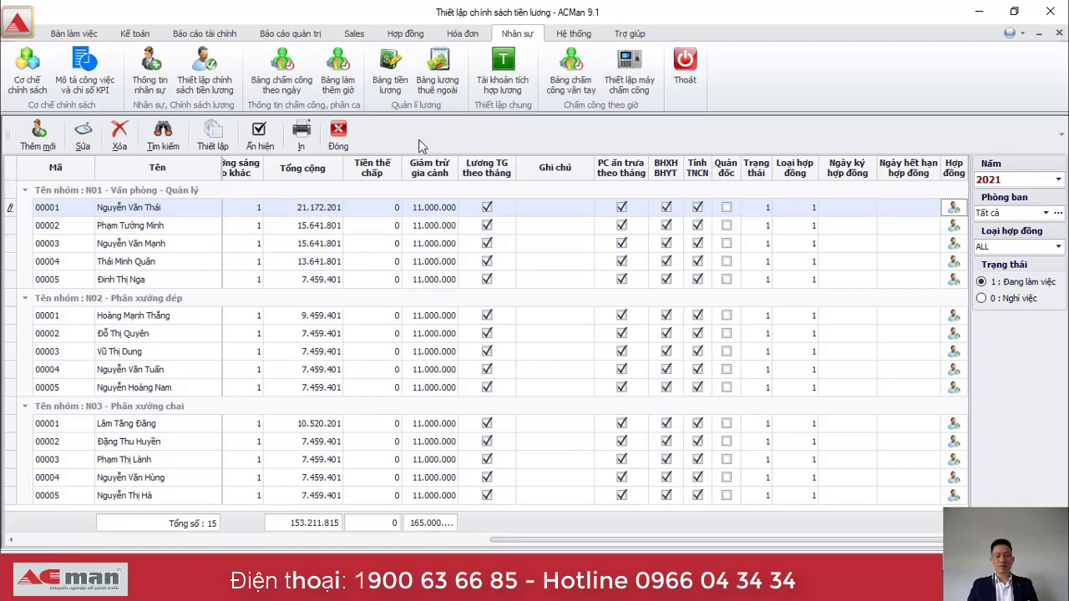
pyautogui.press('Down')
pyautogui.press('Left')
pyautogui.press('Left')
pyautogui.press('Left')
pyautogui.press('Left')
pyautogui.press('Left')
pyautogui.press('Left')
pyautogui.press('Left')
pyautogui.press('Left')
pyautogui.press('Left')
pyautogui.press('Left')
pyautogui.press('Left')
pyautogui.press('Left')
pyautogui.press('Left')
pyautogui.press('Left')
pyautogui.press('Left')
pyautogui.press('Left')
pyautogui.press('Left')
pyautogui.press('Left')
pyautogui.press('Left')
pyautogui.press('Left')
pyautogui.press('Left')
pyautogui.press('Left')
pyautogui.press('Left')
pyautogui.press('Left')
pyautogui.press('Left')
pyautogui.press('Left')
pyautogui.press('Left')
pyautogui.press('Left')
pyautogui.press('Left')
pyautogui.press('Right')
pyautogui.press('Right')
pyautogui.press('Right')
pyautogui.press('Right')
pyautogui.press('Right')
pyautogui.press('Right')
pyautogui.press('Right')
pyautogui.press('Right')
pyautogui.press('Right')
pyautogui.press('Right')
pyautogui.press('Right')
pyautogui.press('Right')
pyautogui.press('Right')
pyautogui.press('Right')
pyautogui.press('Right')
pyautogui.press('Right')
pyautogui.press('Right')
pyautogui.press('Right')
pyautogui.press('Right')
pyautogui.press('Right')
pyautogui.press('Right')
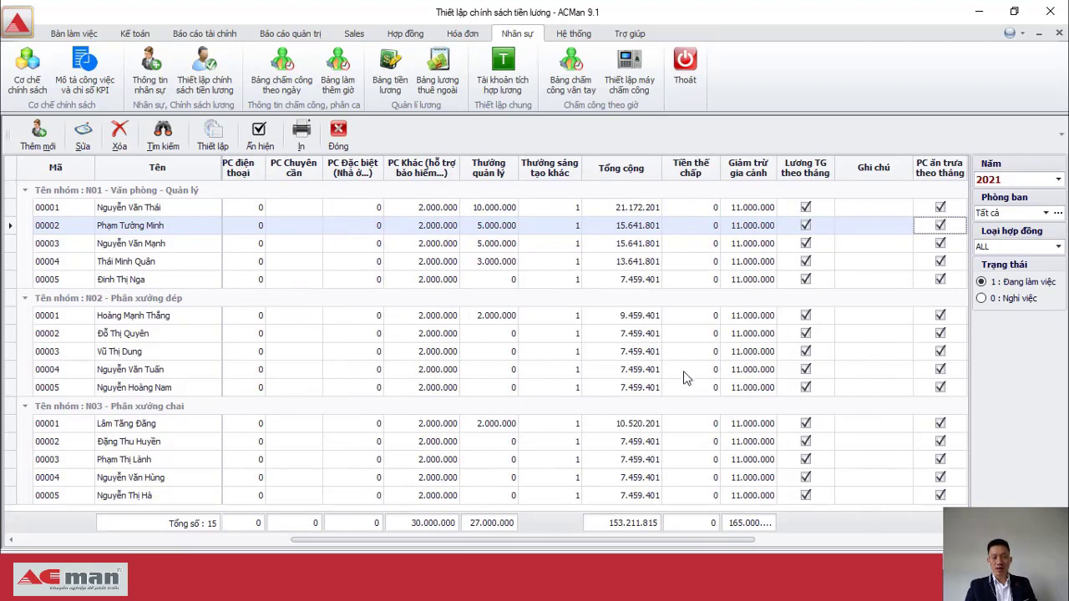
pyautogui.press('Right')
pyautogui.press('Right')
pyautogui.press('Right')
pyautogui.press('Left')
pyautogui.press('Left')
pyautogui.press('Left')
pyautogui.press('Left')
pyautogui.press('Left')
pyautogui.press('Left')
pyautogui.press('Left')
pyautogui.press('Left')
pyautogui.press('Left')
pyautogui.press('Left')
pyautogui.press('Left')
pyautogui.press('Left')
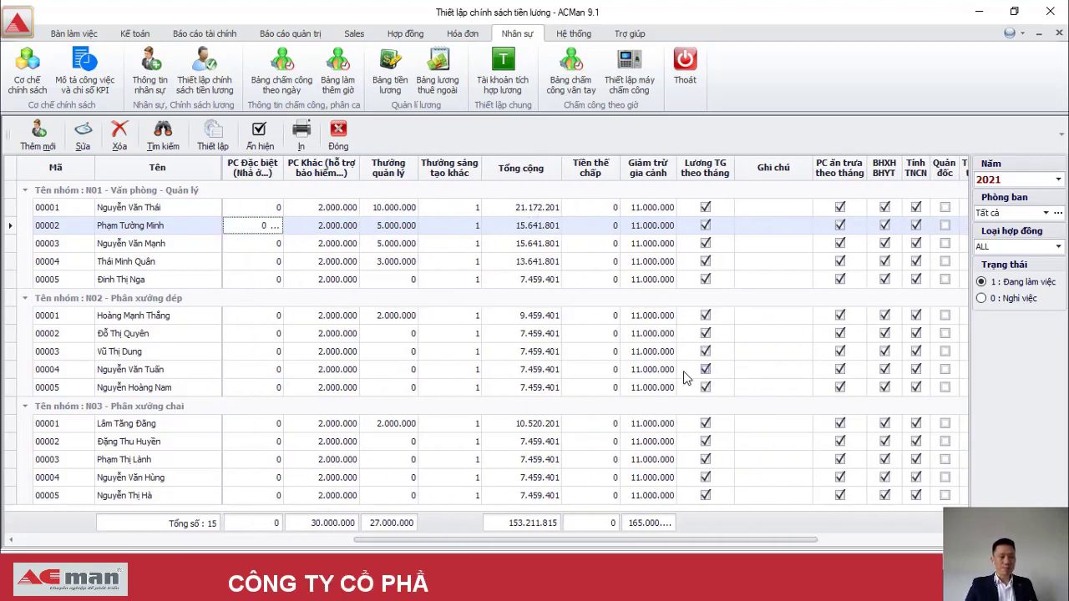
pyautogui.press('Left')
pyautogui.press('Right')
pyautogui.press('Right')
pyautogui.press('Right')
pyautogui.press('Right')
pyautogui.press('Up')
pyautogui.press('Right')
pyautogui.press('Right')
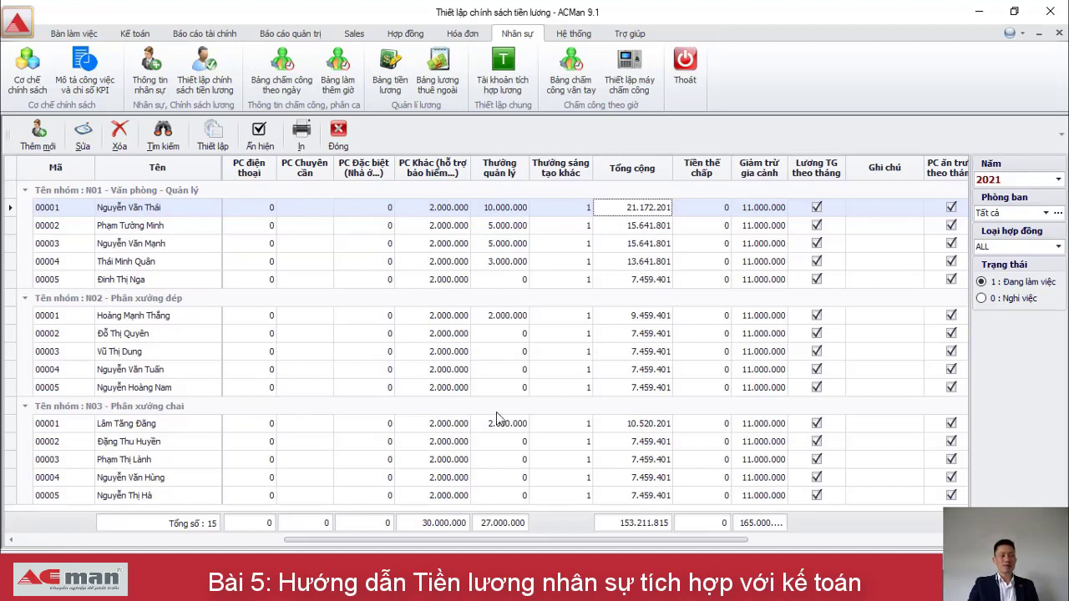
# Bring up the daily timesheet and switch it to month 1.
pyautogui.click(278, 87)
pyautogui.click(278, 90)
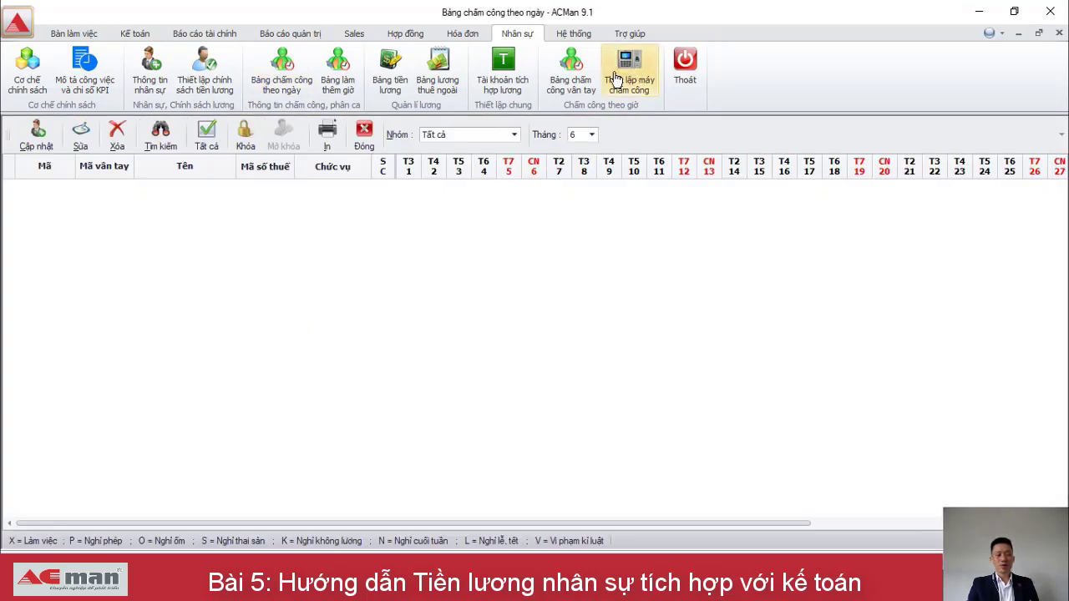
pyautogui.click(590, 135)
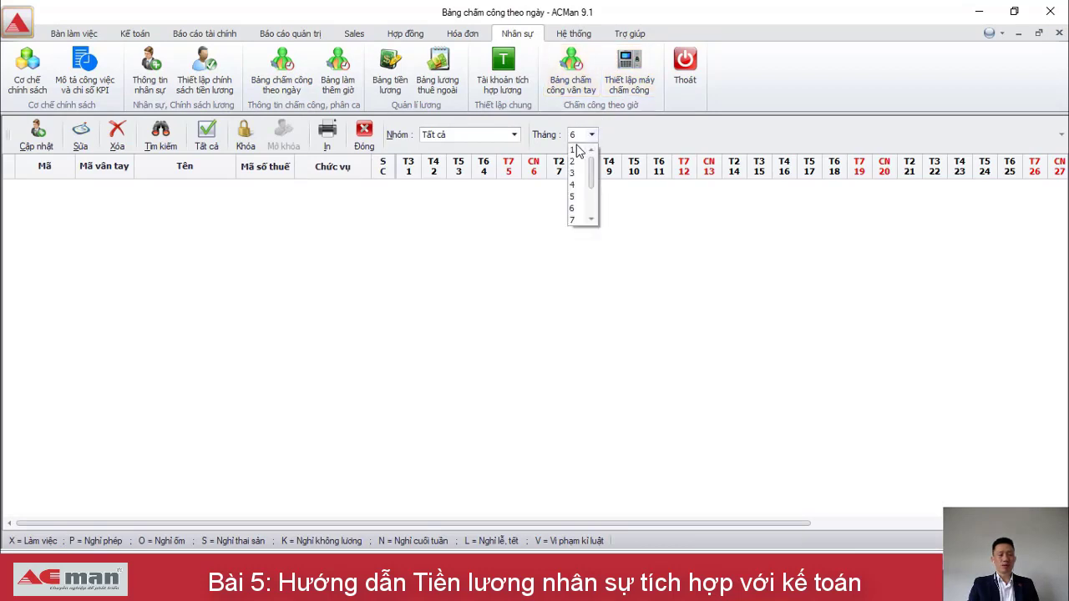
pyautogui.click(574, 150)
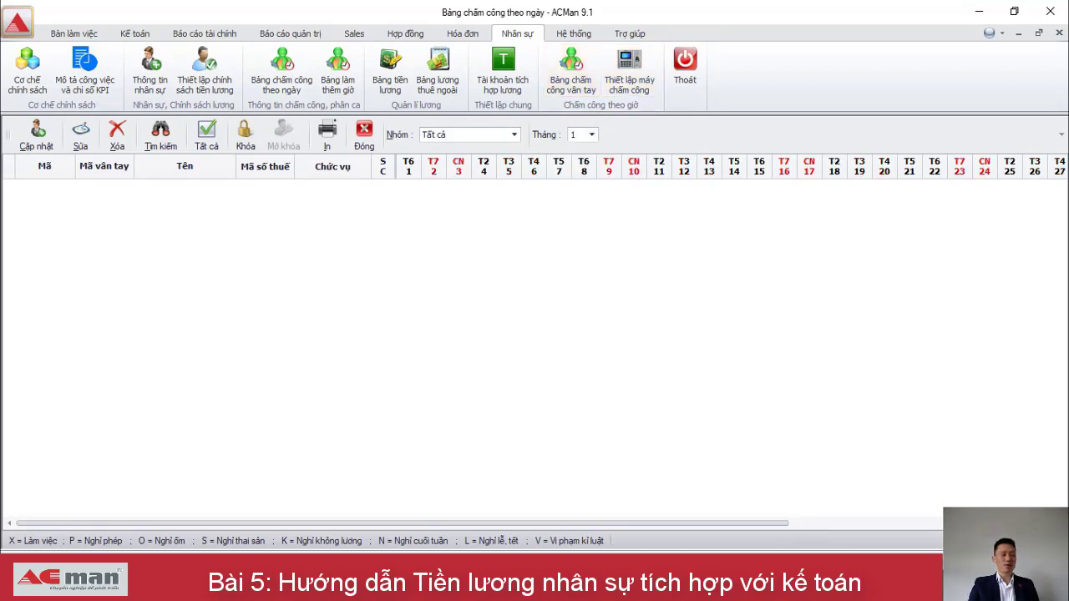
# Add every employee from the Danh sách nhân sự list to the month-1 attendance sheet.
pyautogui.click(38, 138)
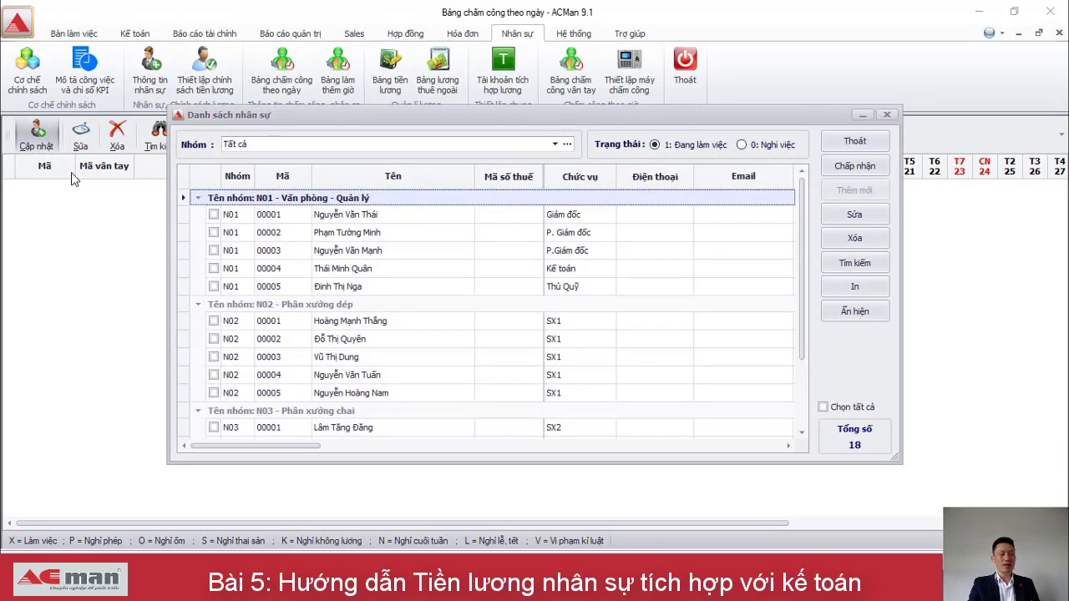
pyautogui.click(823, 407)
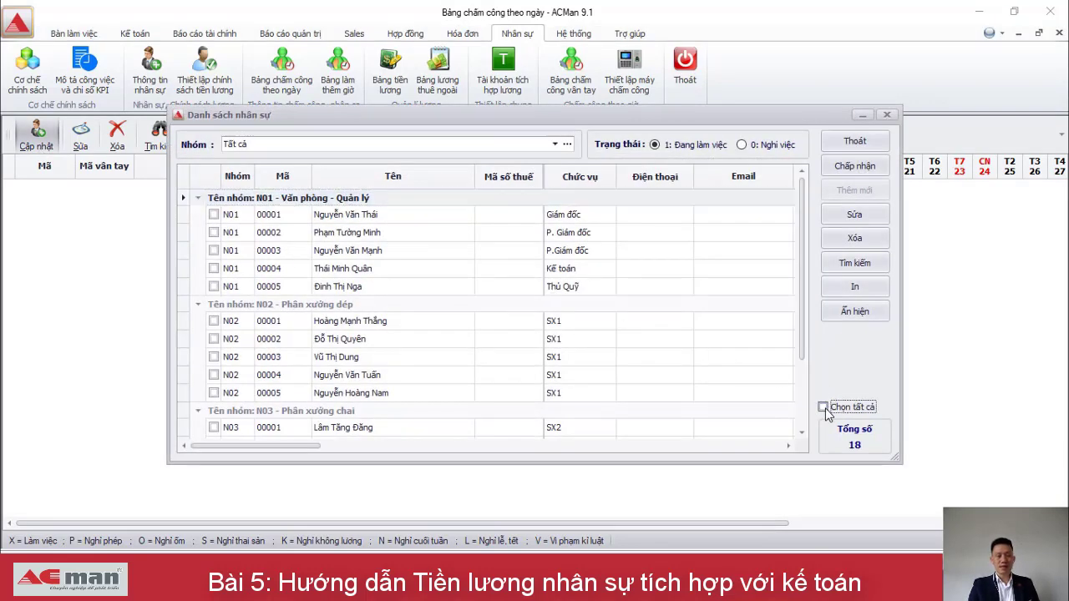
pyautogui.click(855, 167)
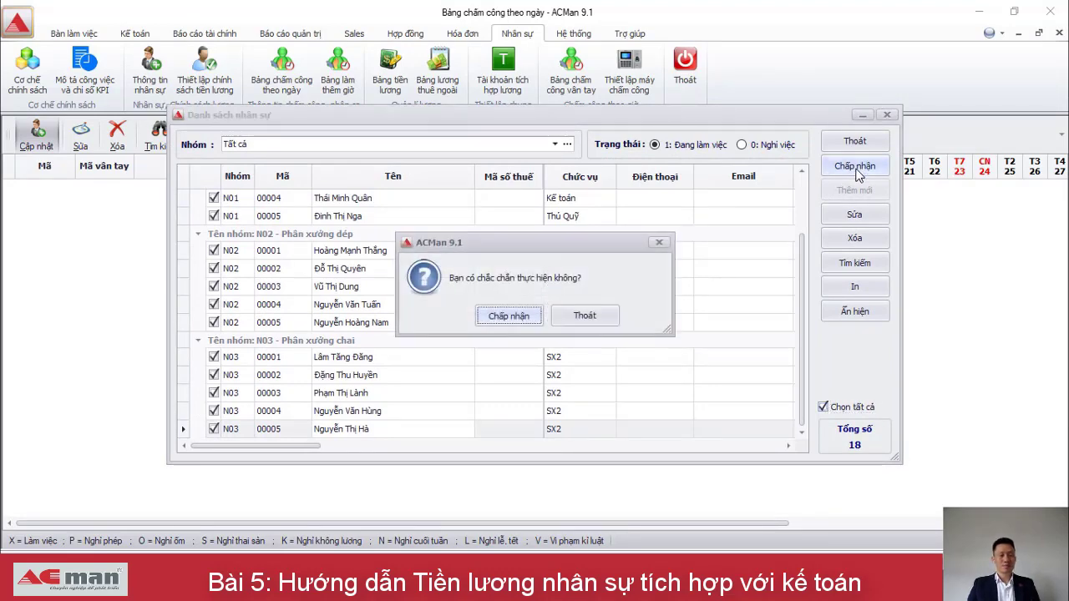
pyautogui.press('Return')
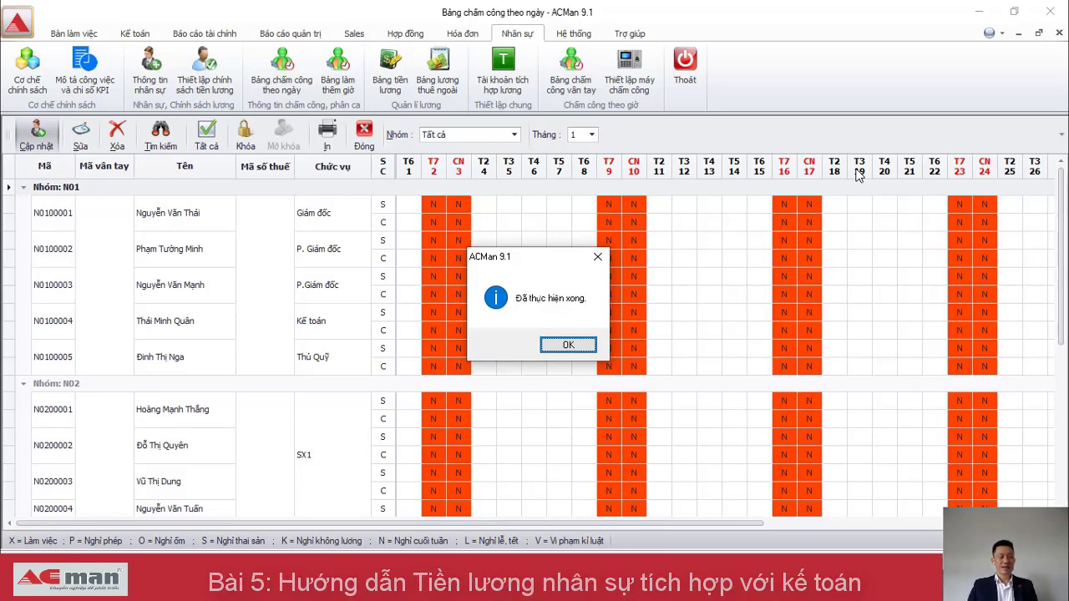
# Fill all weekday shifts with X for every employee using Tất cả, toggling it to check.
pyautogui.click(554, 346)
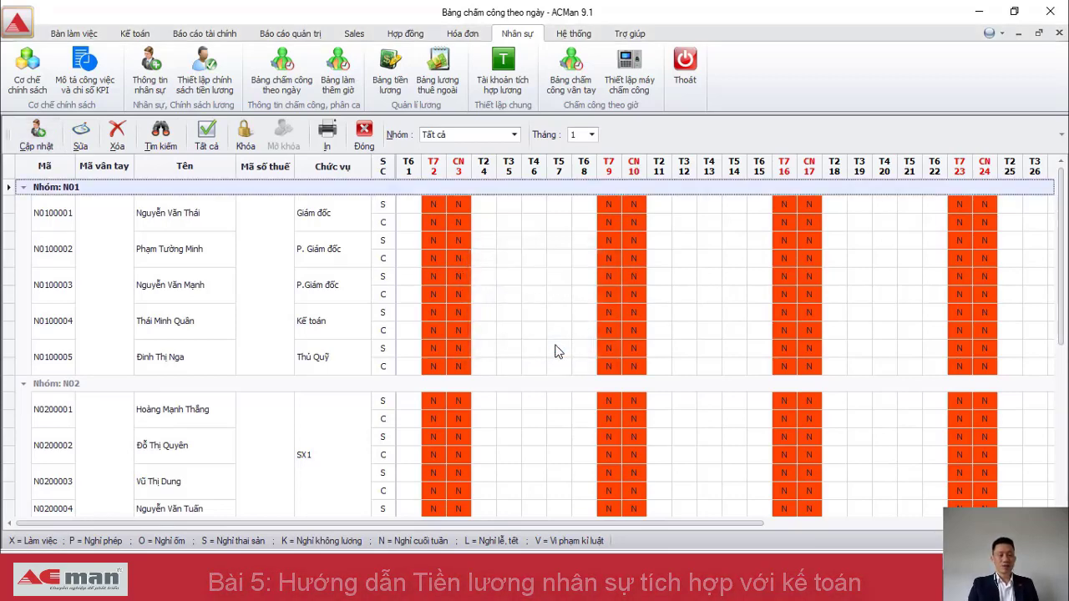
pyautogui.click(411, 211)
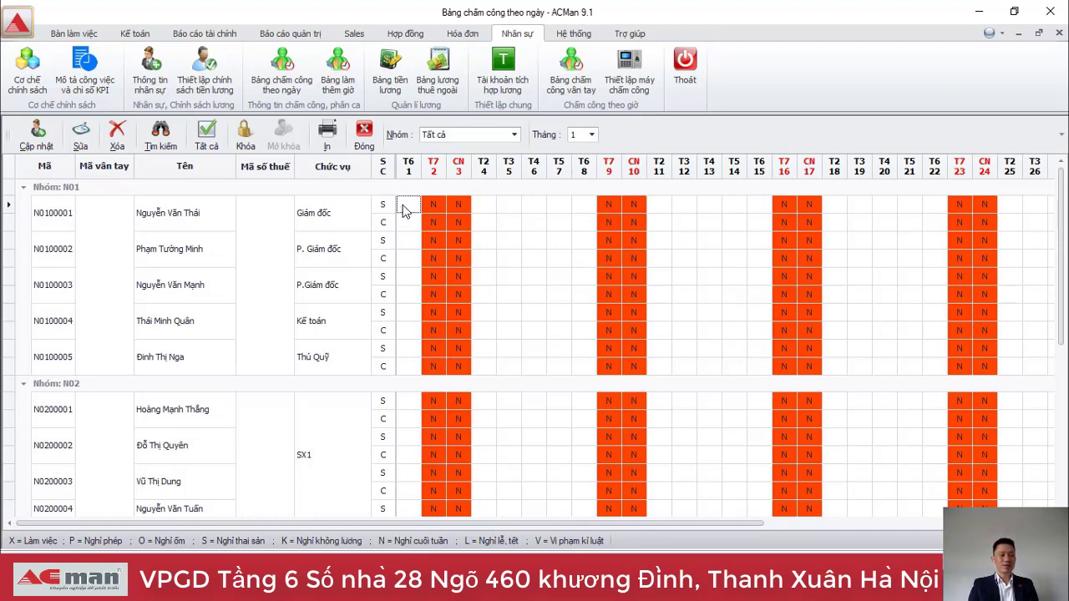
pyautogui.click(206, 143)
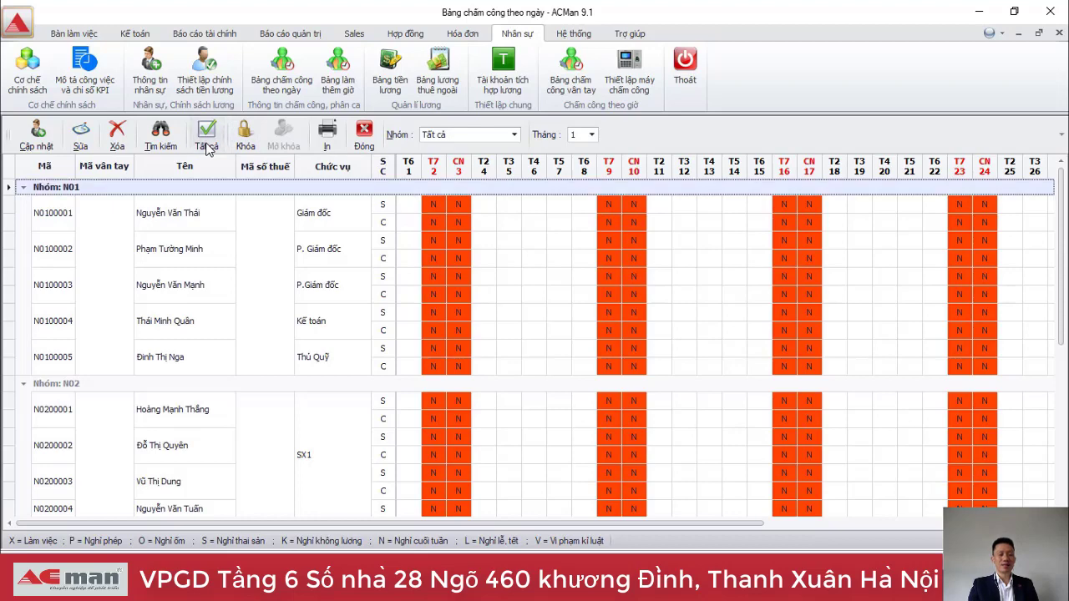
pyautogui.click(409, 211)
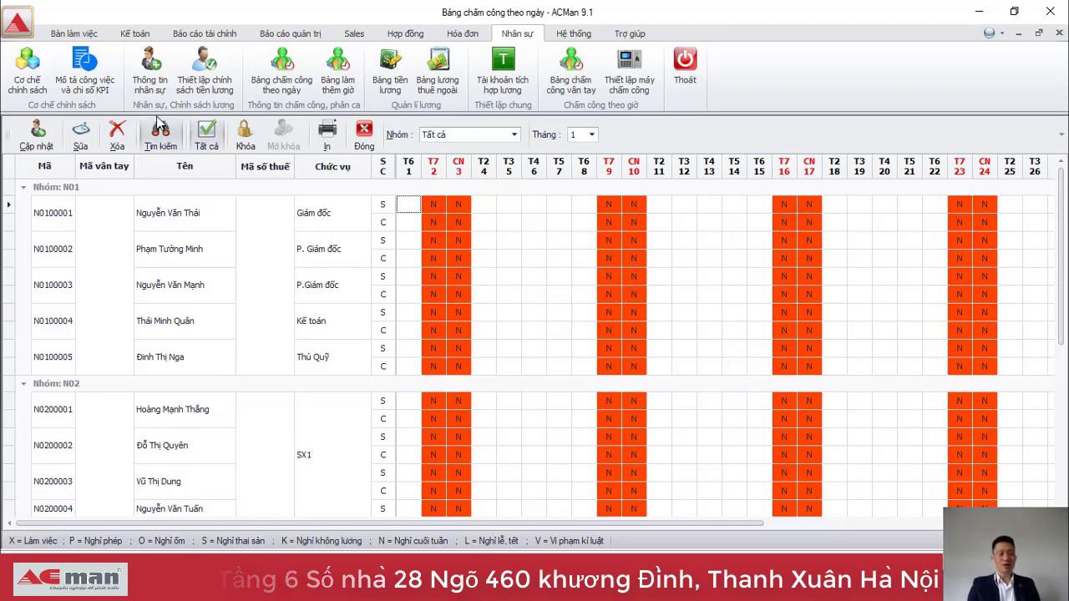
pyautogui.click(208, 139)
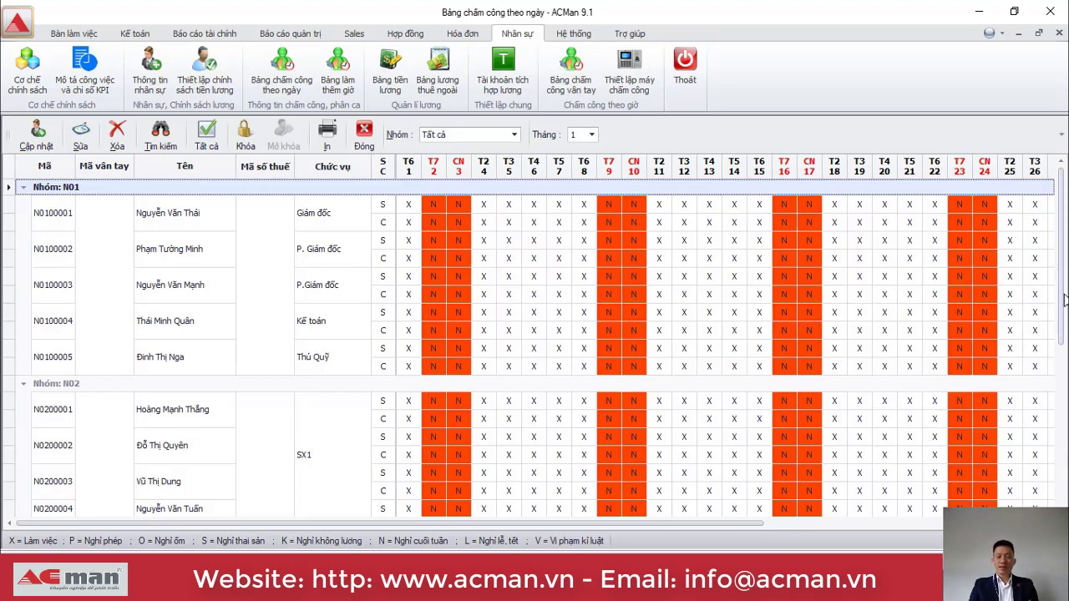
pyautogui.moveTo(1064, 301); pyautogui.dragTo(1034, 219)
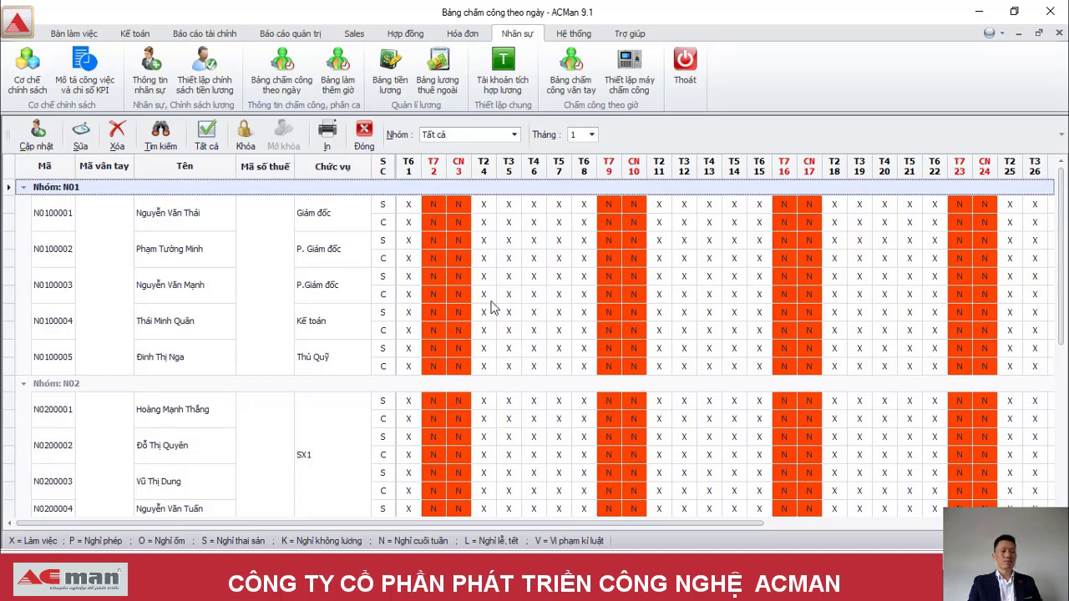
pyautogui.click(407, 209)
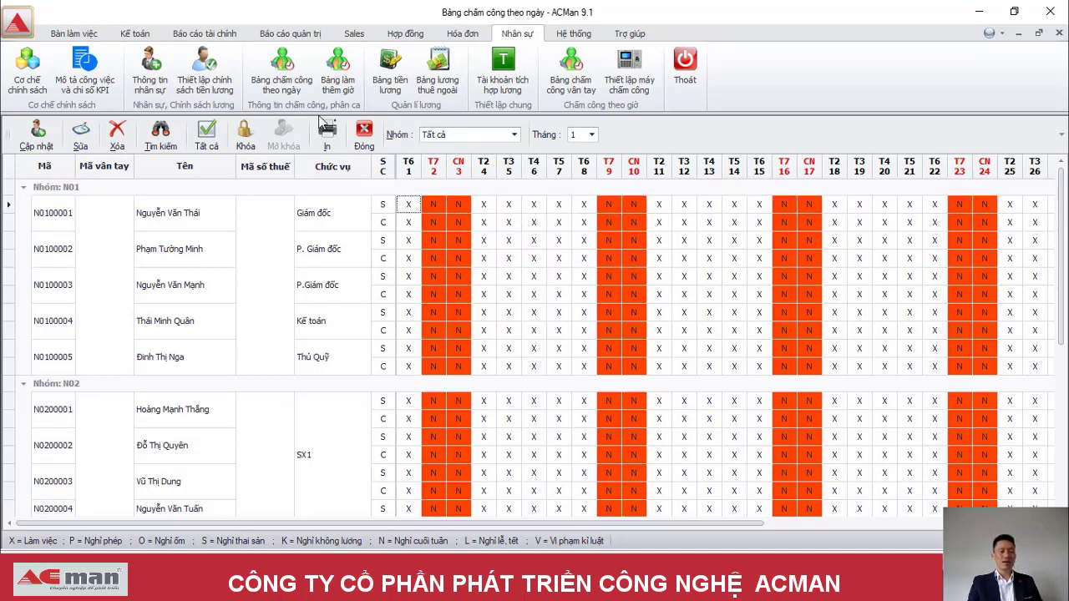
pyautogui.click(206, 138)
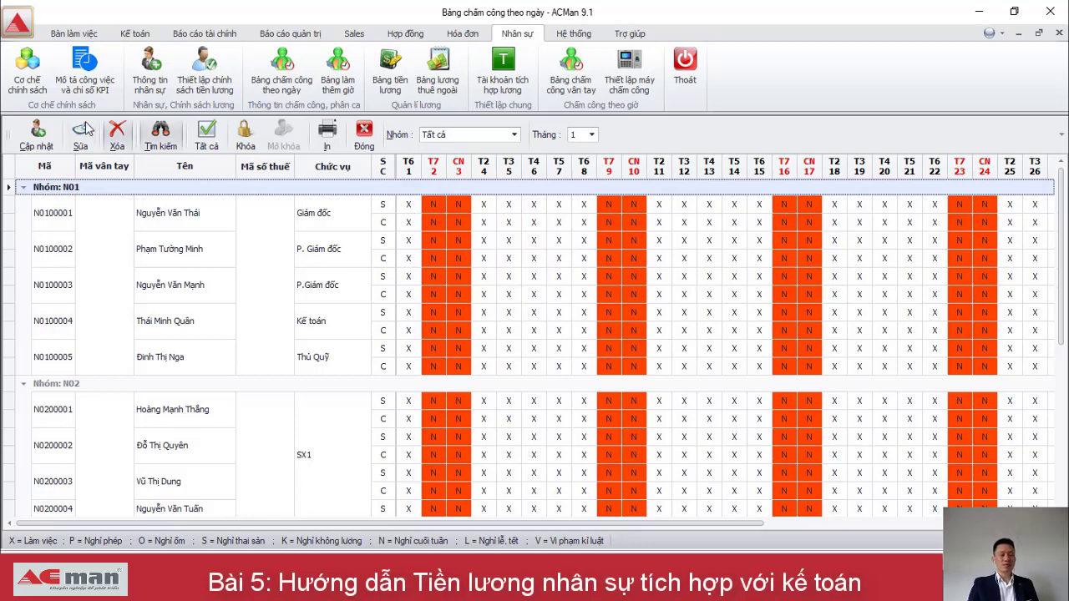
# Lock the month-1 attendance data with Khóa, entering the lock password.
pyautogui.click(246, 138)
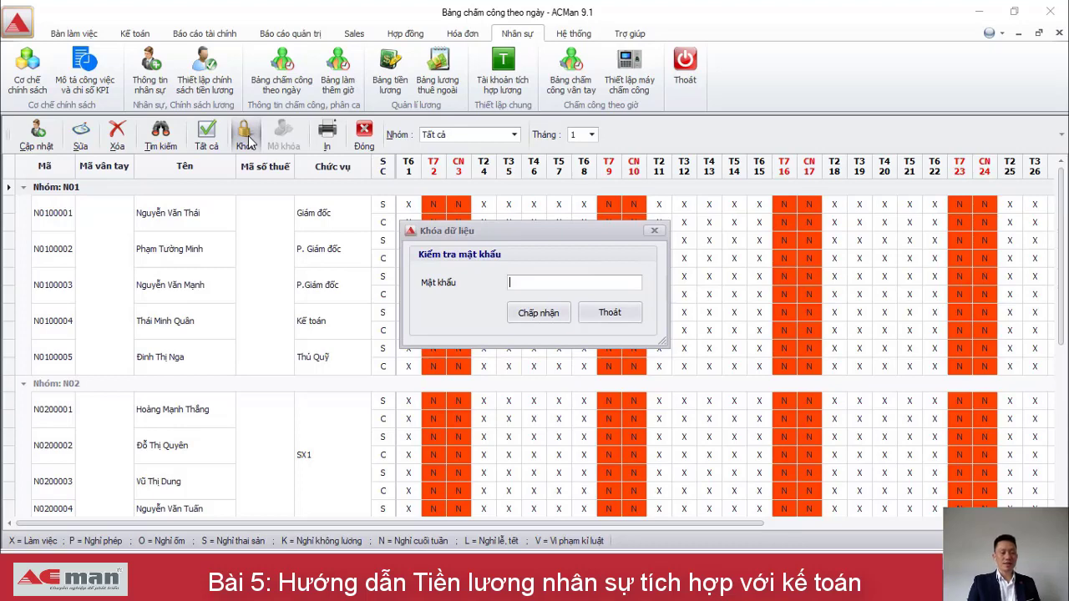
pyautogui.write('***')
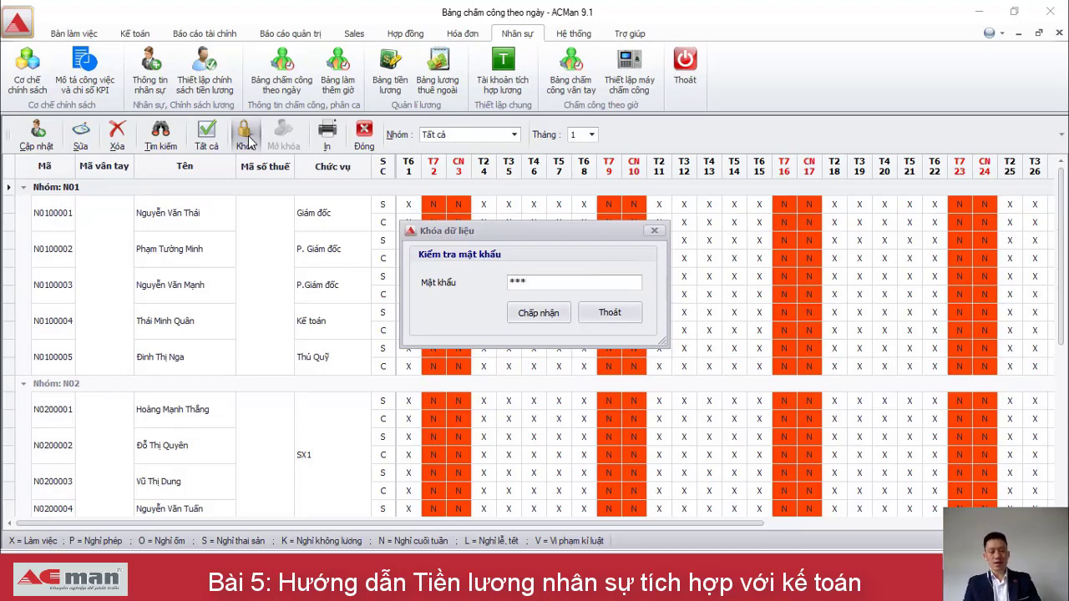
pyautogui.click(543, 316)
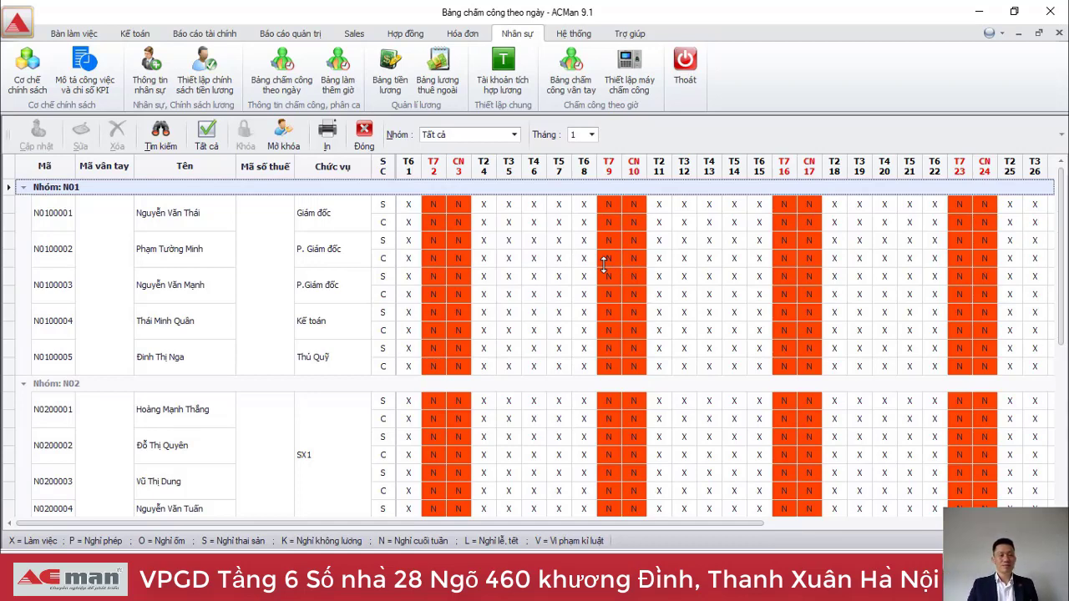
# Check the overtime table's 100% and 150% values are zero, then go to Bảng tiền lương.
pyautogui.click(346, 78)
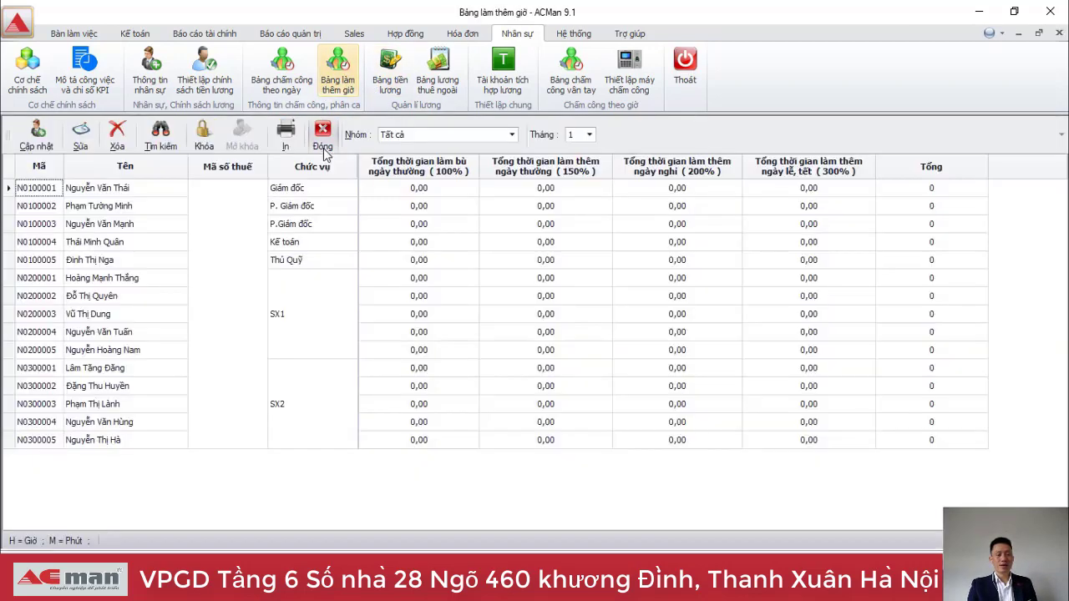
pyautogui.click(436, 196)
pyautogui.click(536, 209)
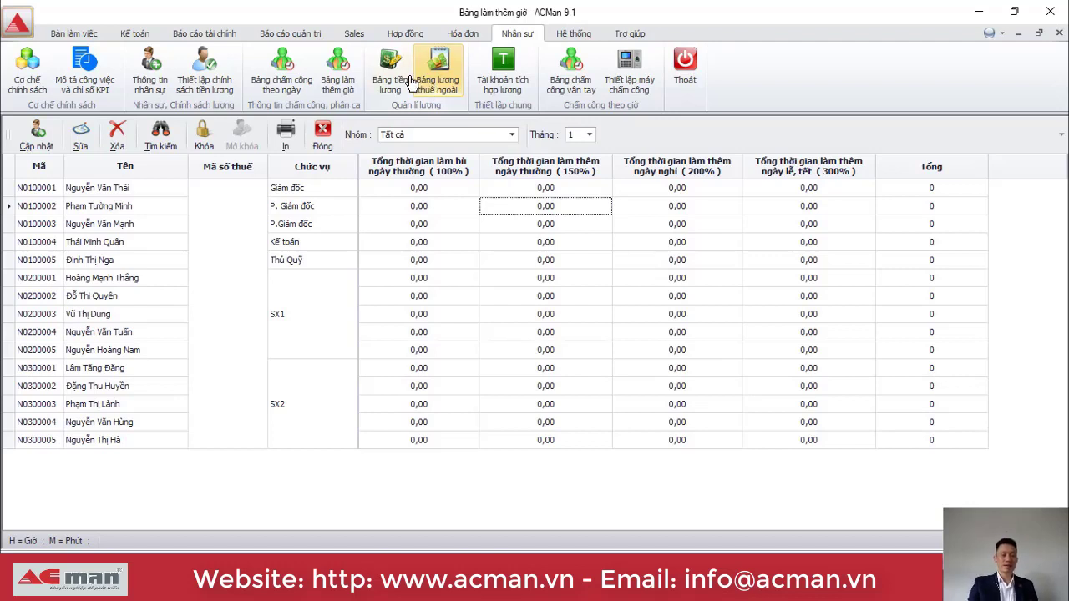
pyautogui.click(393, 77)
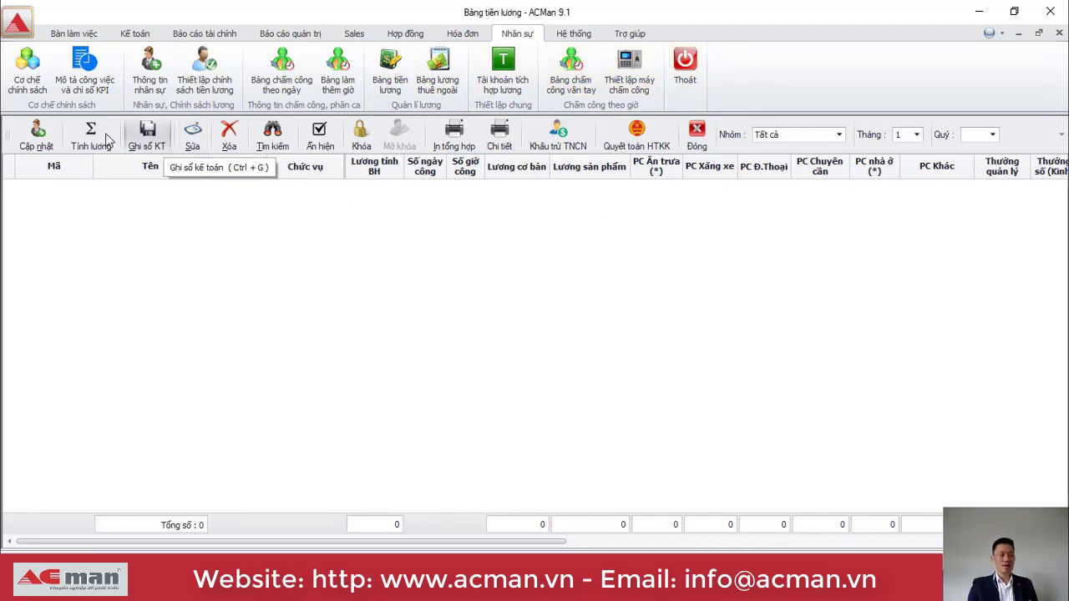
# Load all 15 employees into the month-1 payroll table via Cập nhật.
pyautogui.click(36, 140)
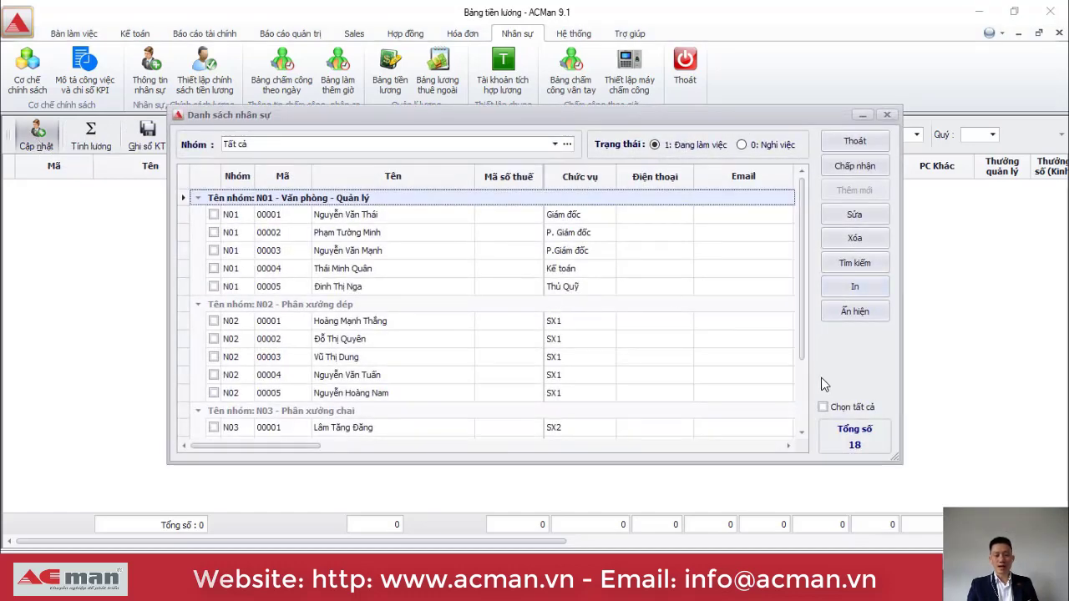
pyautogui.click(823, 407)
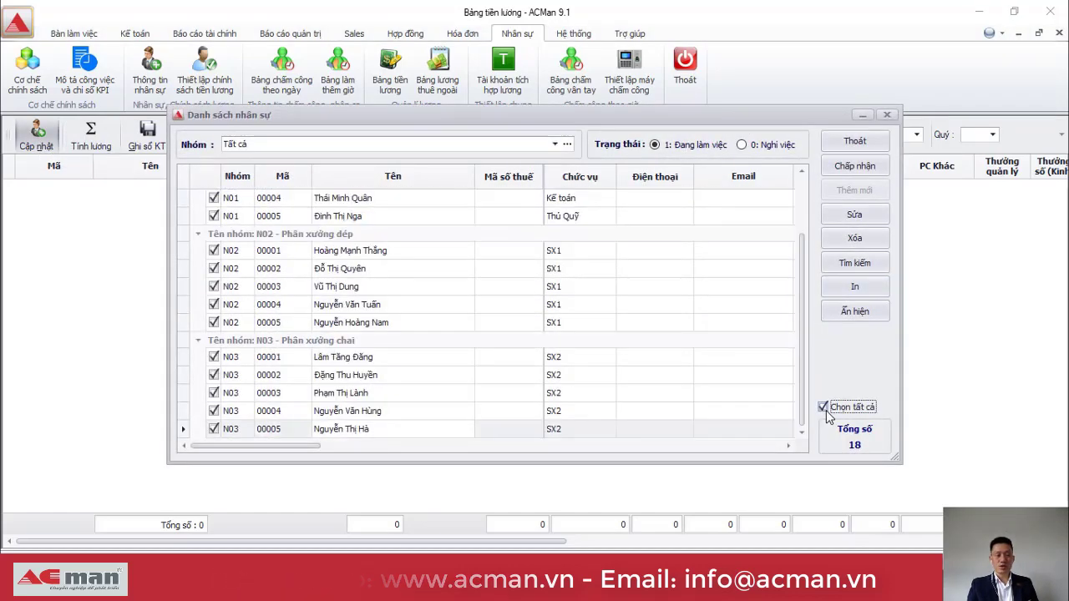
pyautogui.click(855, 168)
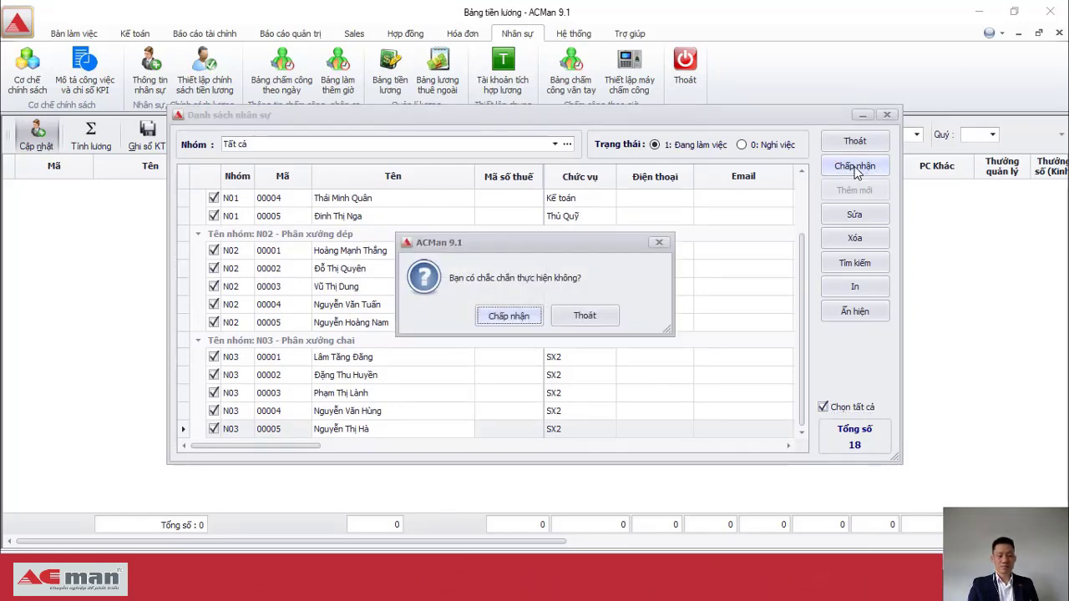
pyautogui.press('Return')
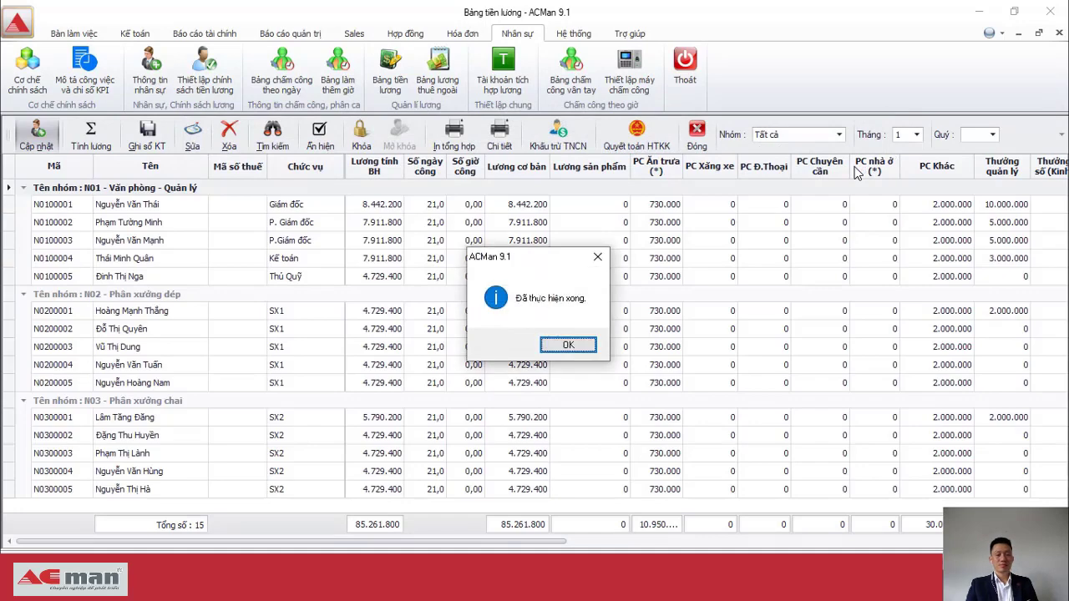
pyautogui.click(565, 348)
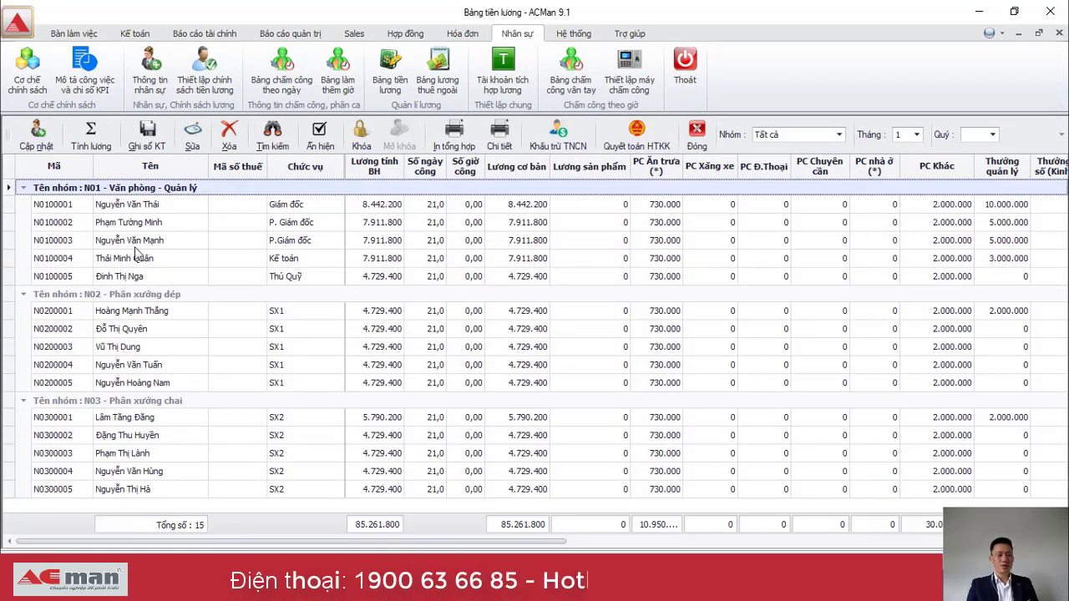
# Check the product-salary, phone and housing allowance values in the filled payroll rows.
pyautogui.click(595, 222)
pyautogui.press('Down')
pyautogui.press('Down')
pyautogui.press('Down')
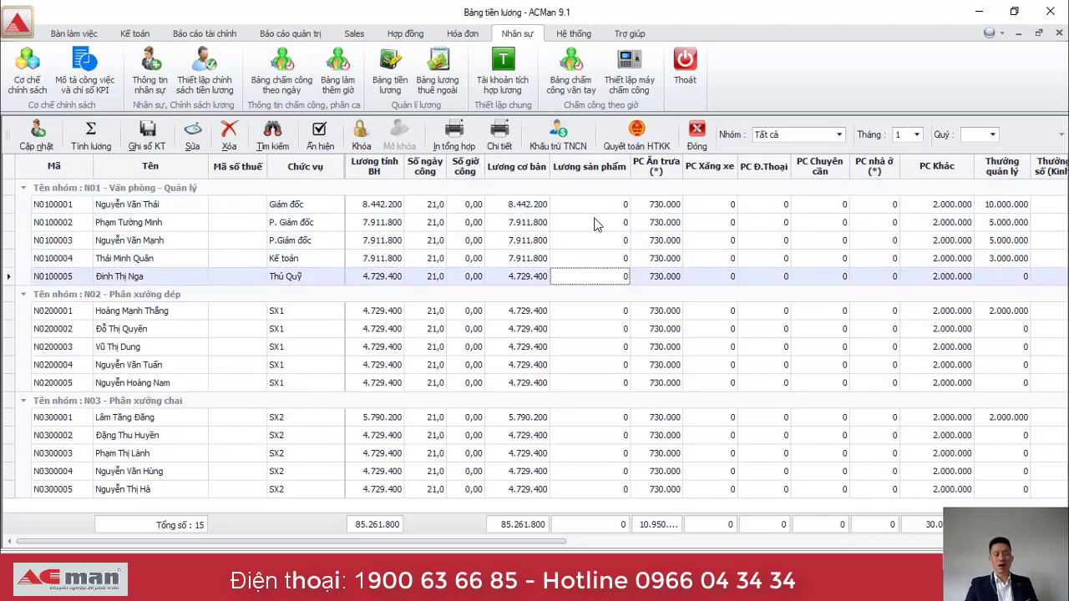
pyautogui.press('Right')
pyautogui.press('Right')
pyautogui.press('Right')
pyautogui.press('Right')
pyautogui.press('Right')
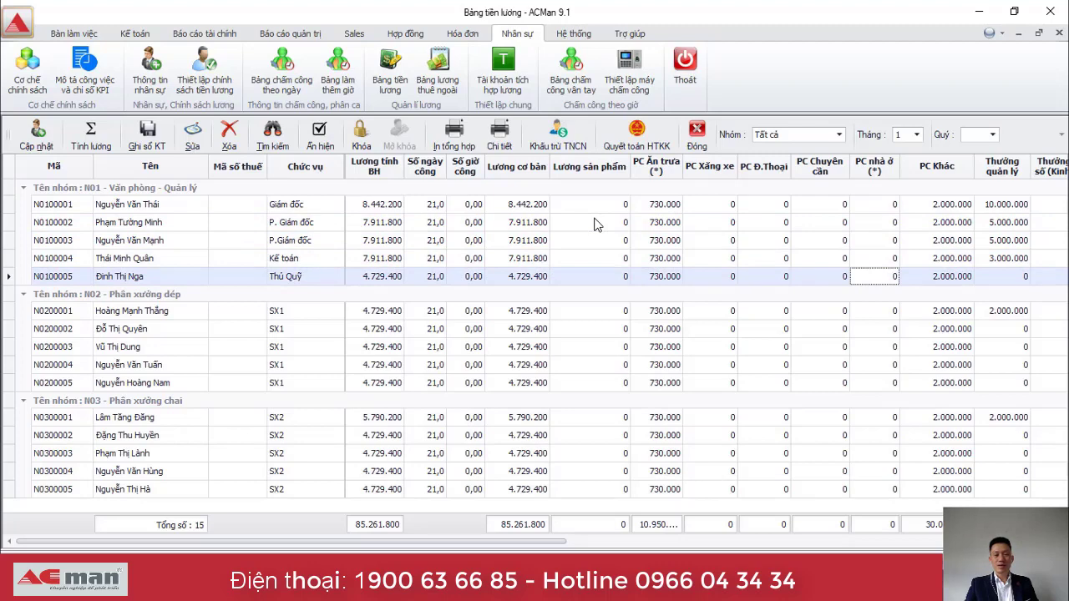
pyautogui.press('Left')
pyautogui.press('Left')
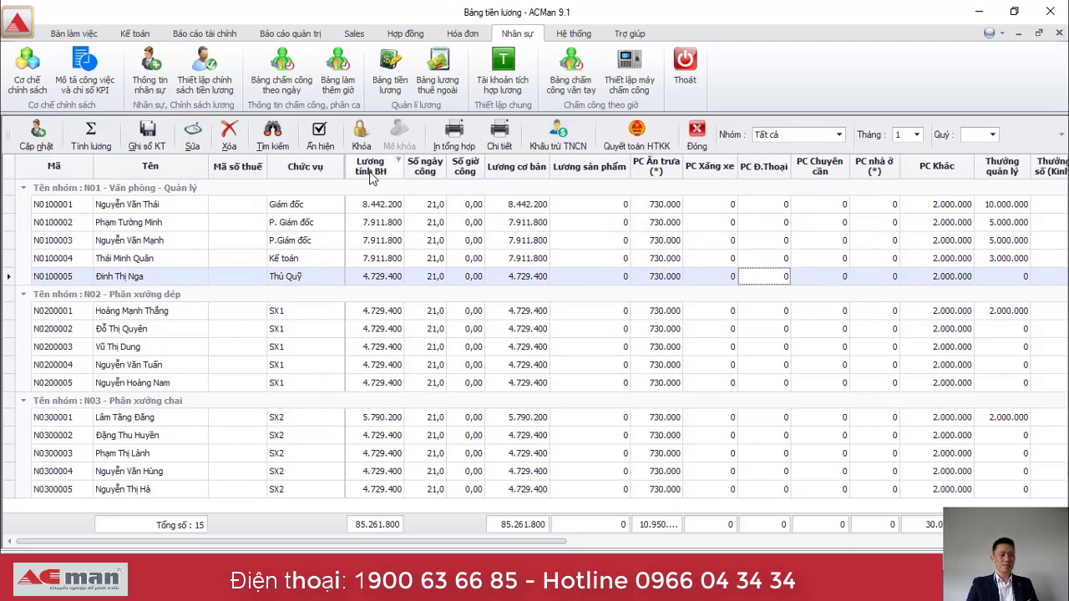
pyautogui.click(95, 144)
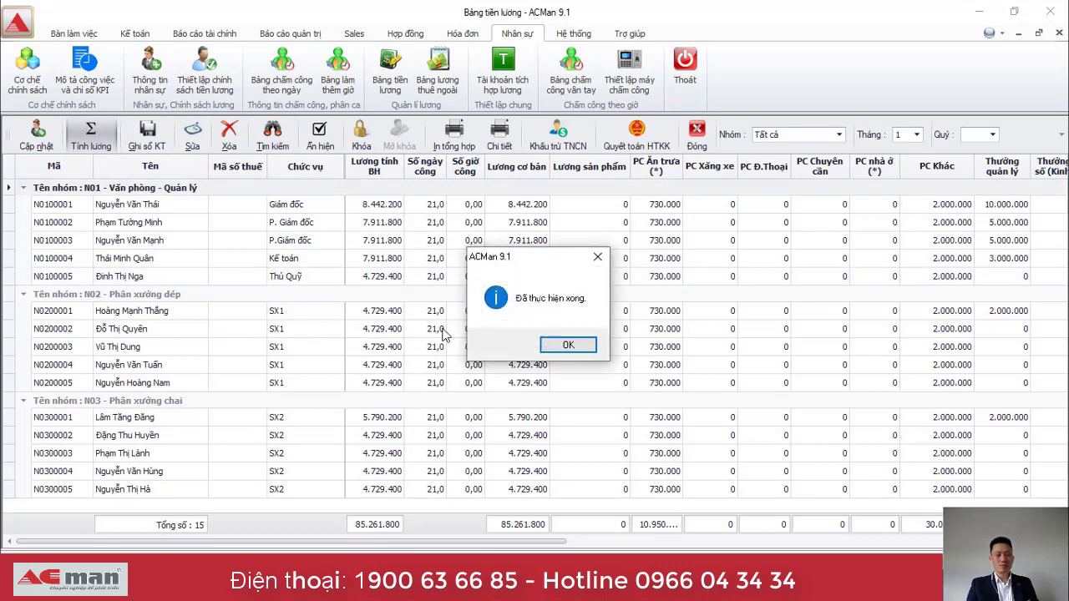
pyautogui.click(567, 345)
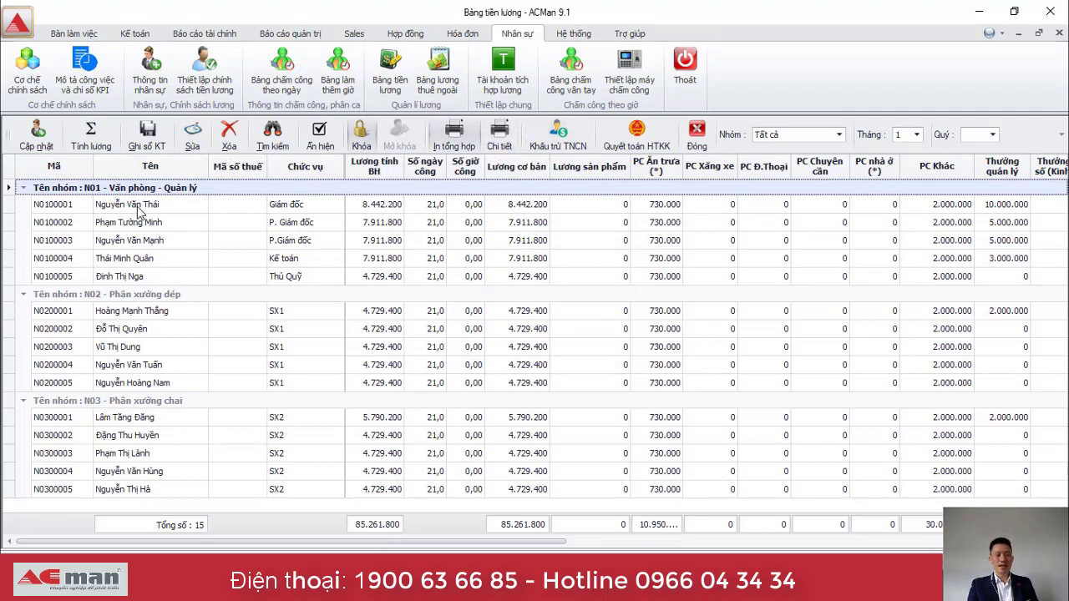
pyautogui.click(473, 242)
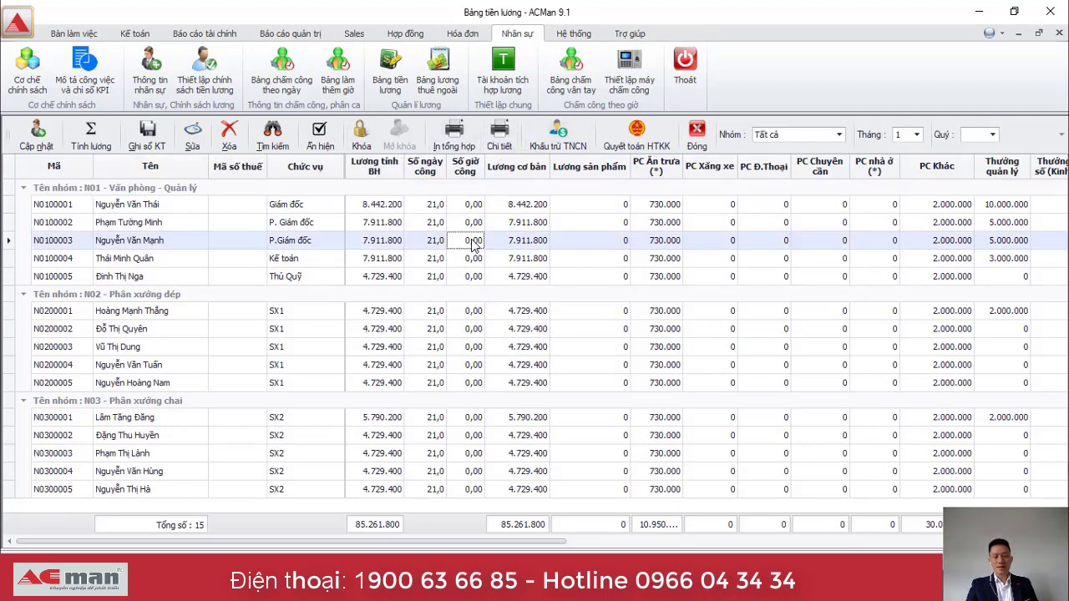
pyautogui.press('Down')
pyautogui.press('Down')
pyautogui.press('Right')
pyautogui.press('Right')
pyautogui.press('Right')
pyautogui.press('Right')
pyautogui.press('Right')
pyautogui.press('Right')
pyautogui.press('Right')
pyautogui.press('Right')
pyautogui.press('Right')
pyautogui.press('Right')
pyautogui.press('Right')
pyautogui.press('Right')
pyautogui.press('Right')
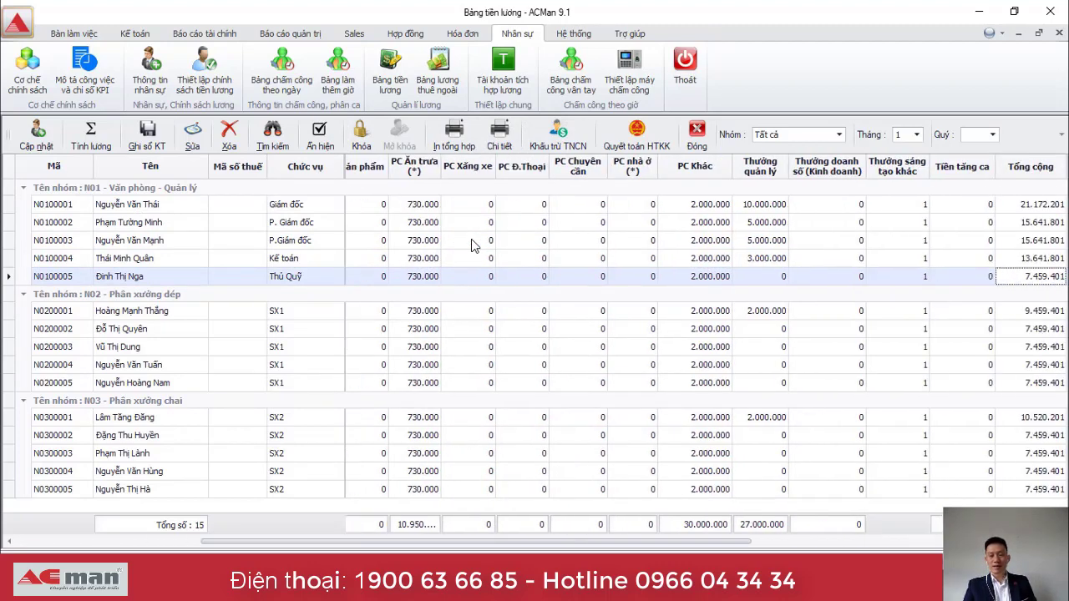
pyautogui.press('Right')
pyautogui.press('Right')
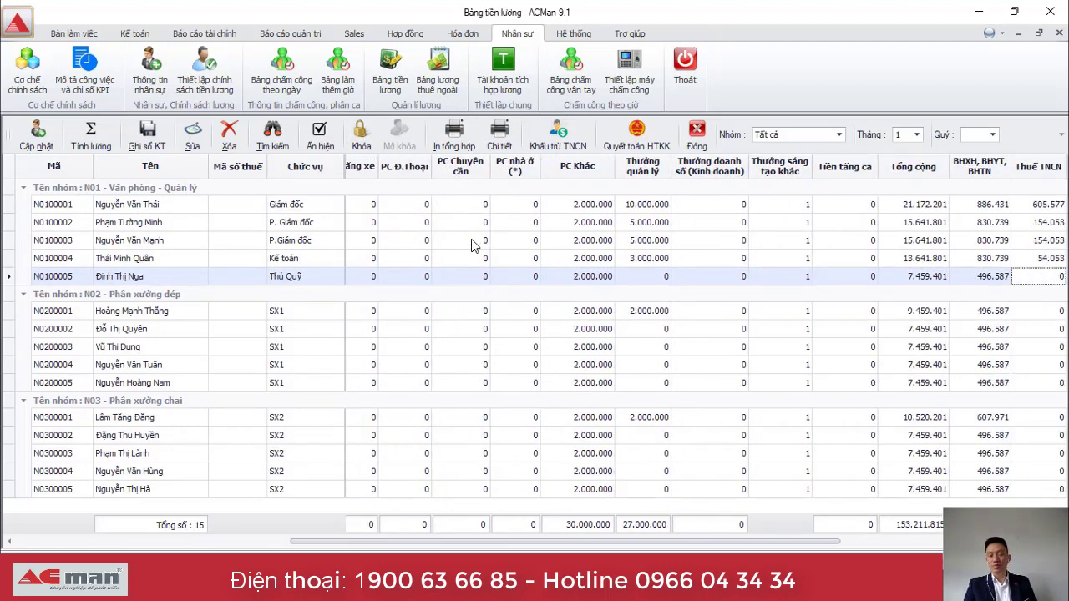
pyautogui.press('Right')
pyautogui.press('Left')
pyautogui.press('Left')
pyautogui.press('Left')
pyautogui.press('Up')
pyautogui.press('Up')
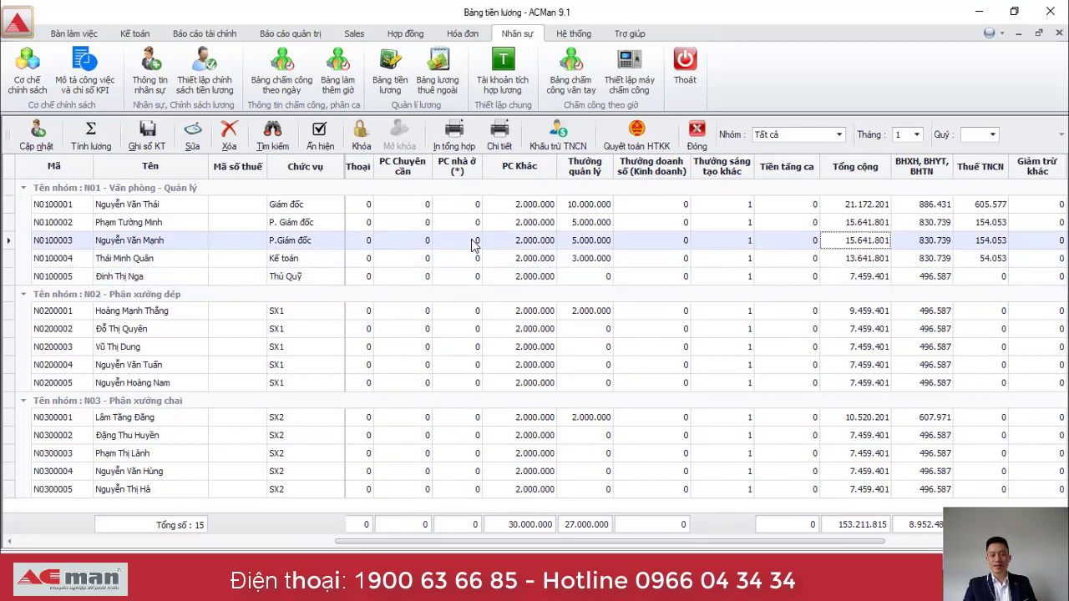
pyautogui.press('Up')
pyautogui.press('Up')
pyautogui.press('Right')
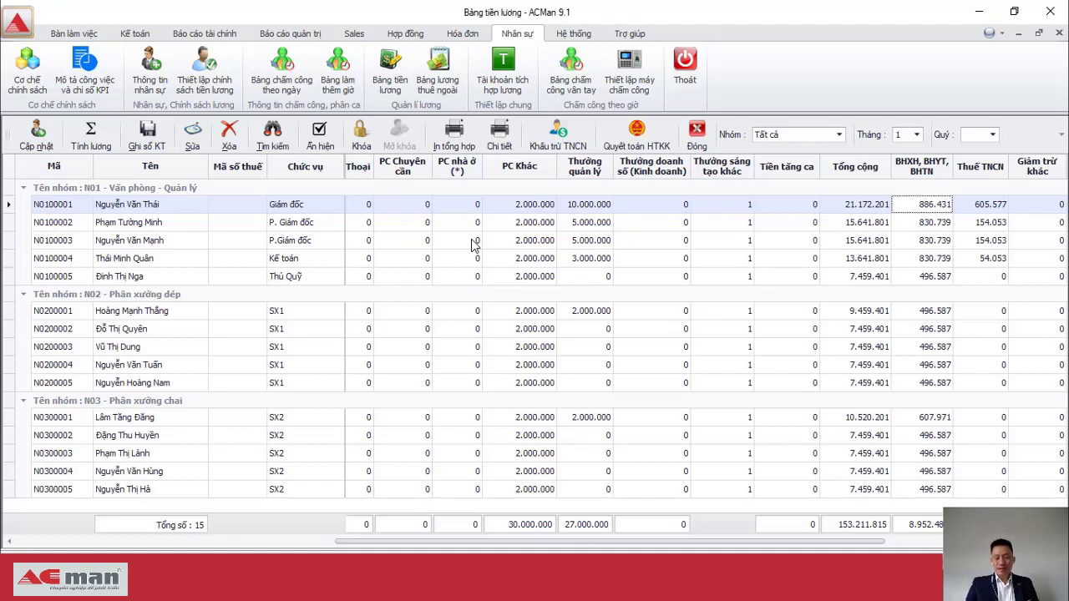
pyautogui.press('Left')
pyautogui.press('Left')
pyautogui.press('Left')
pyautogui.press('Left')
pyautogui.press('Left')
pyautogui.press('Left')
pyautogui.press('Left')
pyautogui.press('Left')
pyautogui.press('Left')
pyautogui.press('Left')
pyautogui.press('Left')
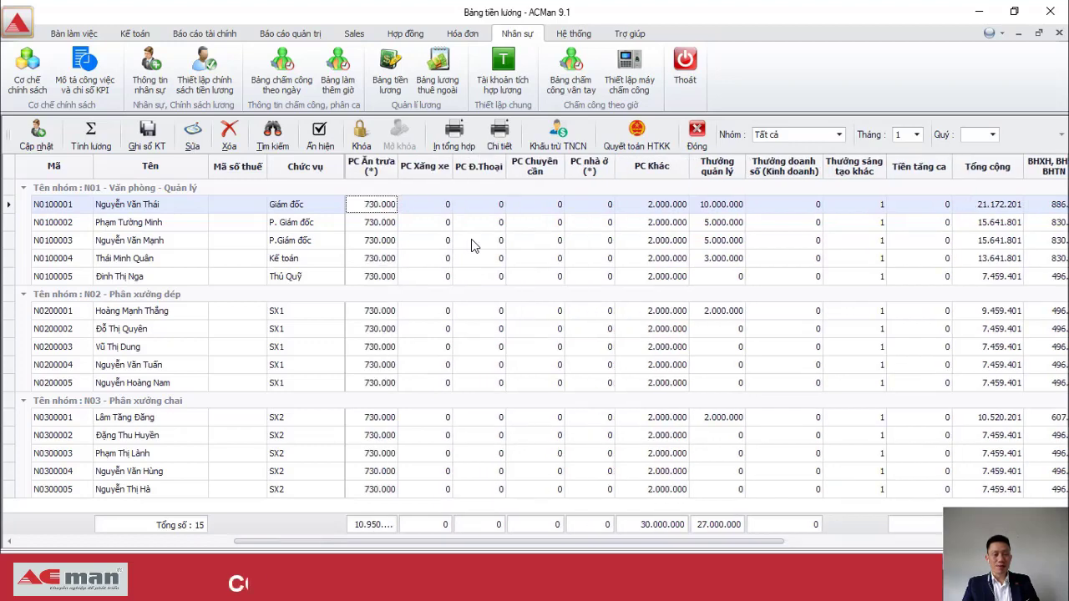
pyautogui.press('Left')
pyautogui.press('Left')
pyautogui.press('Left')
pyautogui.press('Right')
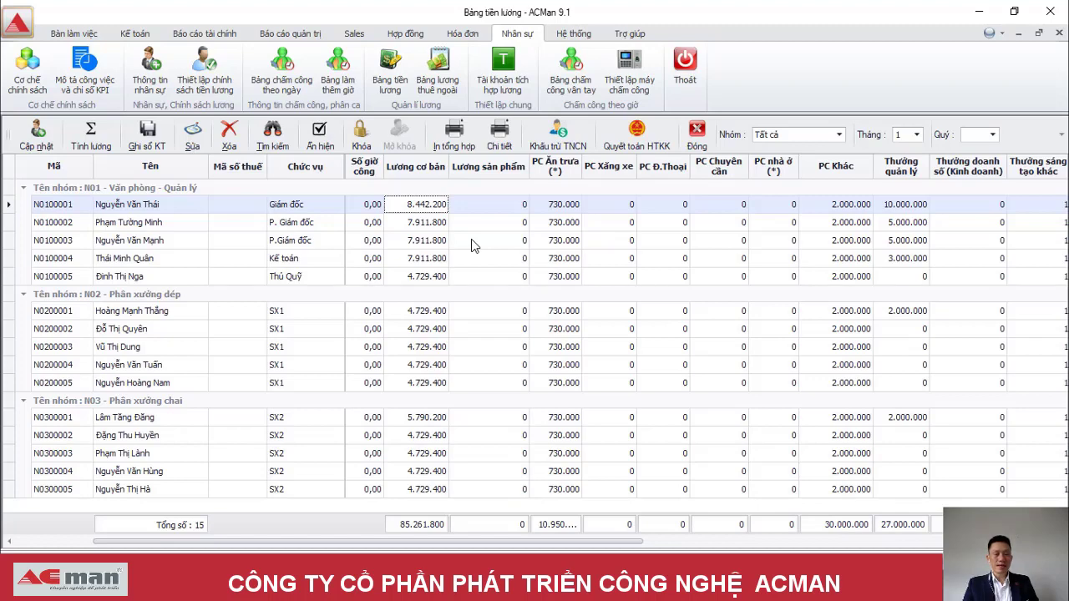
pyautogui.press('Right')
pyautogui.press('Right')
pyautogui.press('Right')
pyautogui.press('Right')
pyautogui.press('Right')
pyautogui.press('Right')
pyautogui.press('Right')
pyautogui.press('Right')
pyautogui.press('Right')
pyautogui.press('Right')
pyautogui.press('Right')
pyautogui.press('Right')
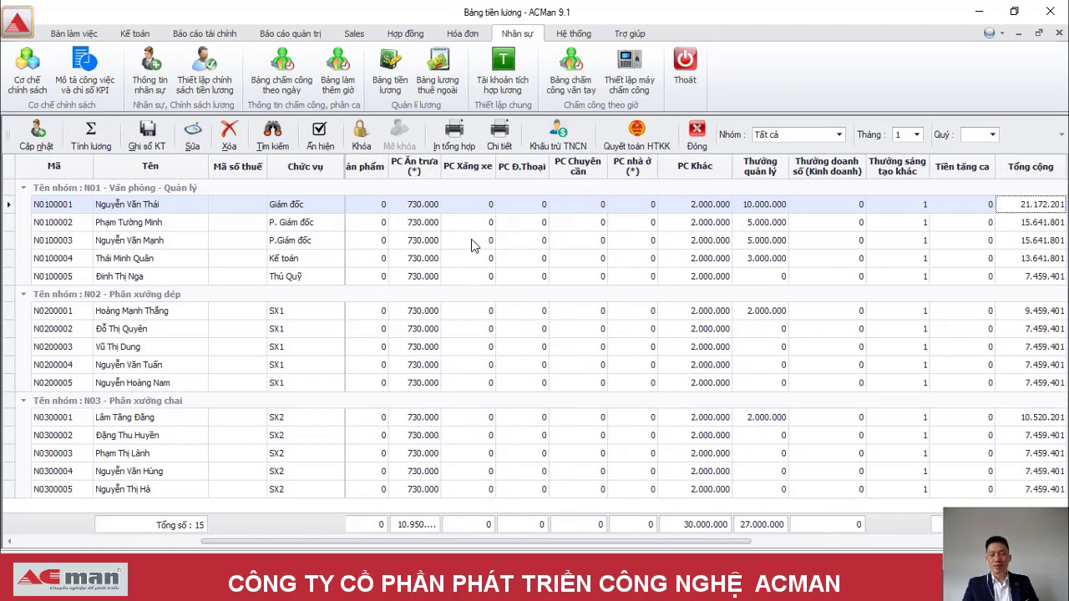
pyautogui.press('Right')
pyautogui.press('Right')
pyautogui.press('Right')
pyautogui.press('Right')
pyautogui.press('Right')
pyautogui.press('Right')
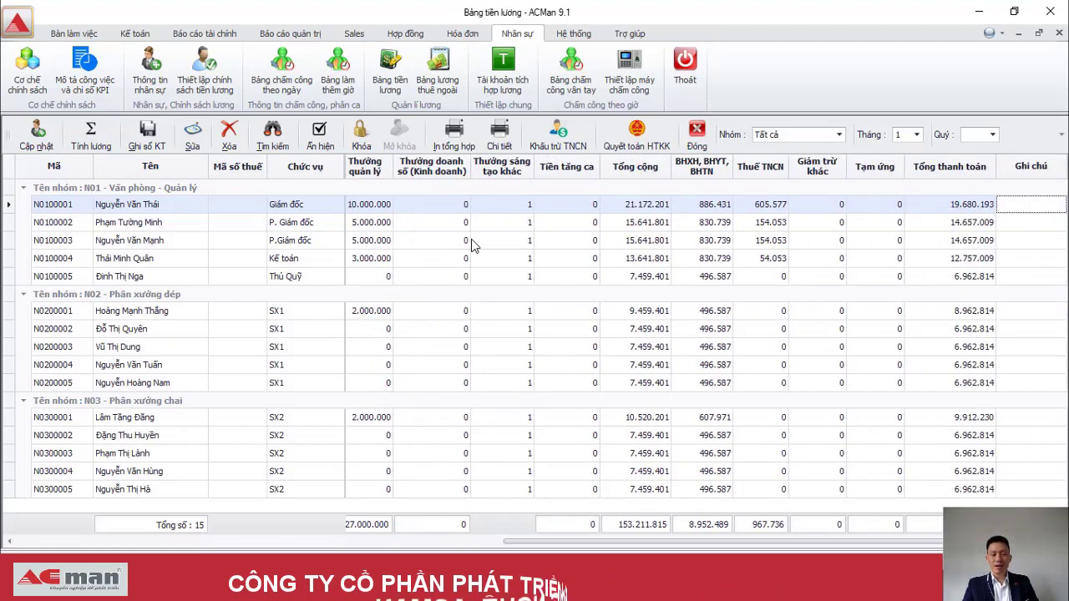
pyautogui.press('Left')
pyautogui.press('Left')
pyautogui.press('Left')
pyautogui.press('Left')
pyautogui.press('Left')
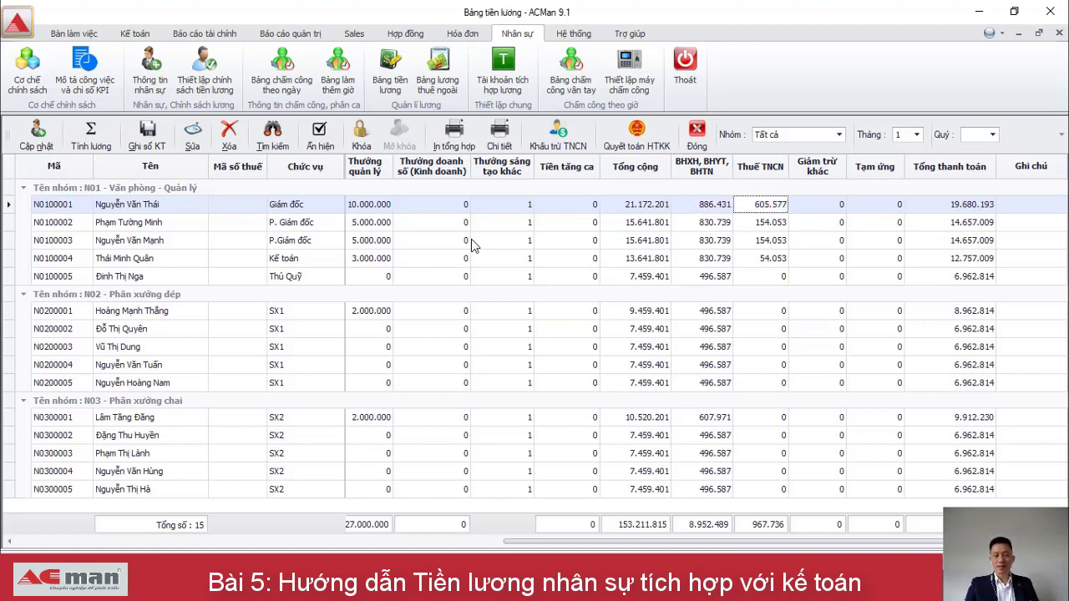
pyautogui.press('Left')
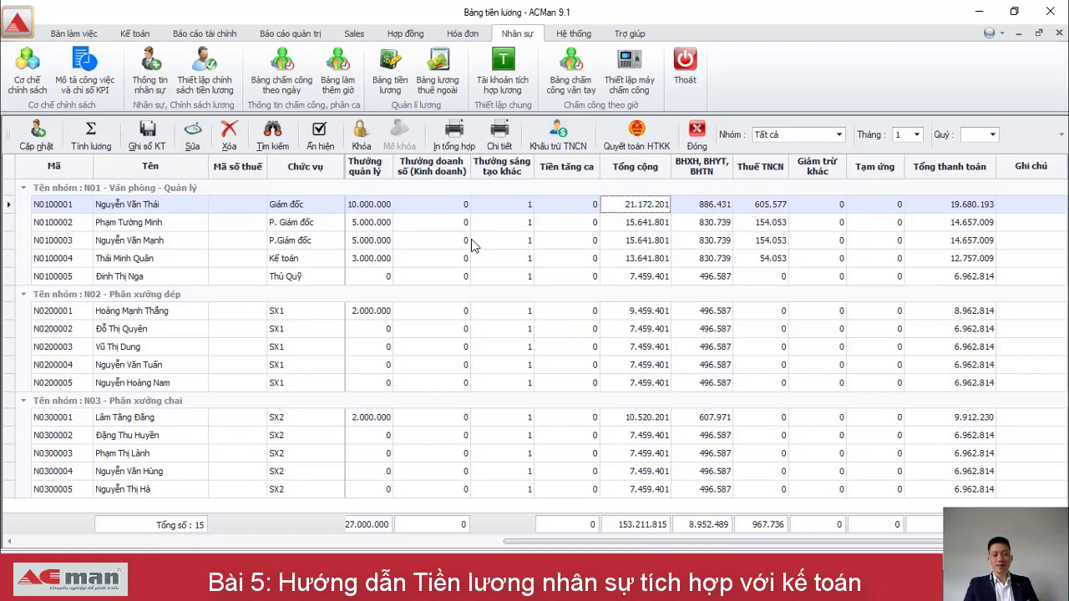
pyautogui.press('Left')
pyautogui.press('Left')
pyautogui.press('Left')
pyautogui.press('Left')
pyautogui.press('Left')
pyautogui.press('Left')
pyautogui.press('Left')
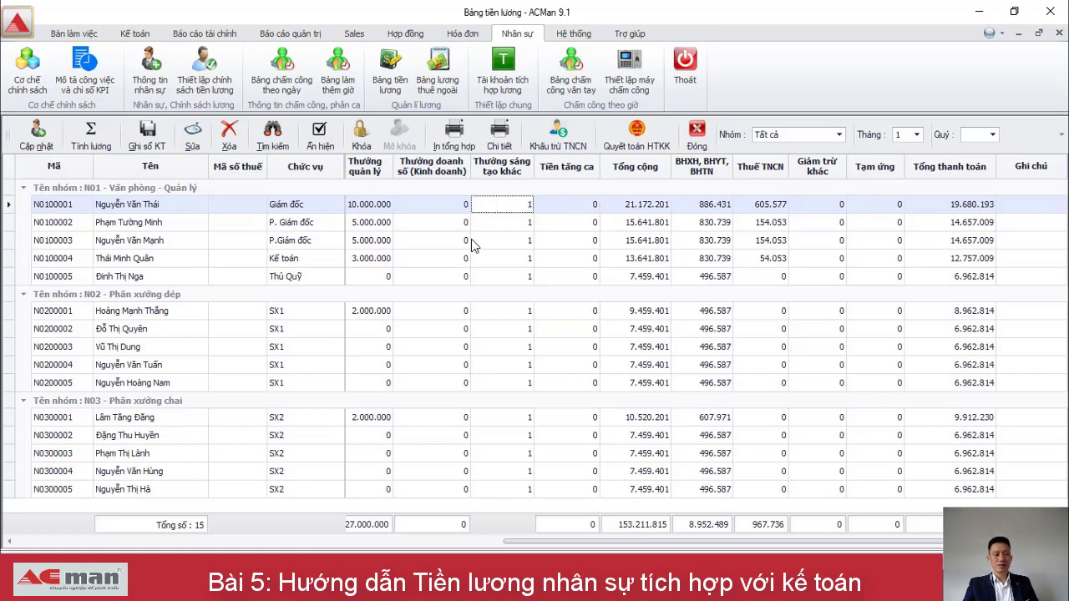
pyautogui.press('Left')
pyautogui.press('Left')
pyautogui.press('Left')
pyautogui.press('Left')
pyautogui.press('Left')
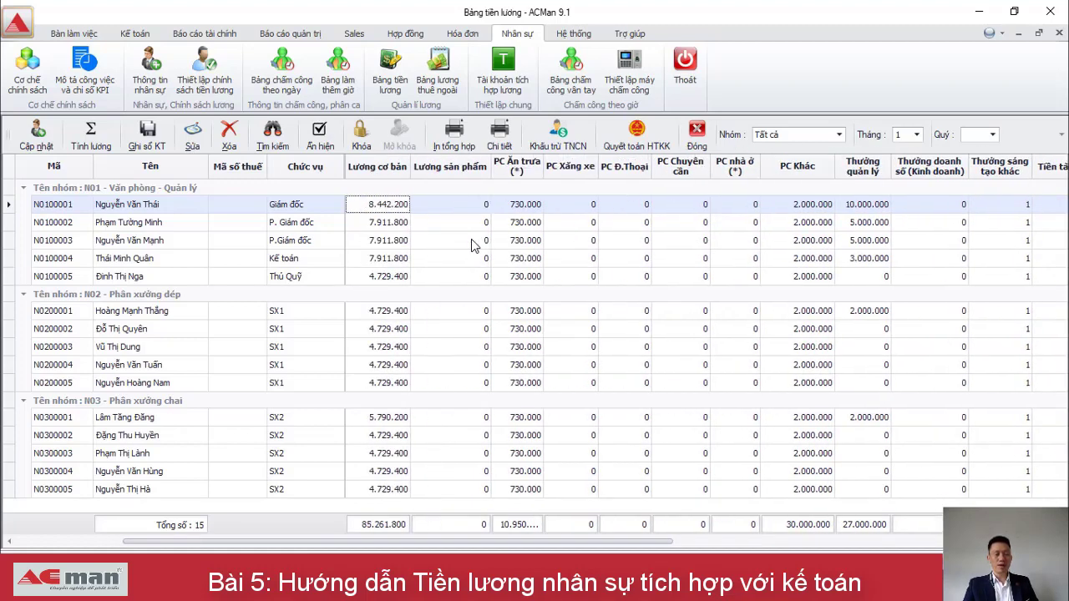
pyautogui.press('Right')
pyautogui.press('Right')
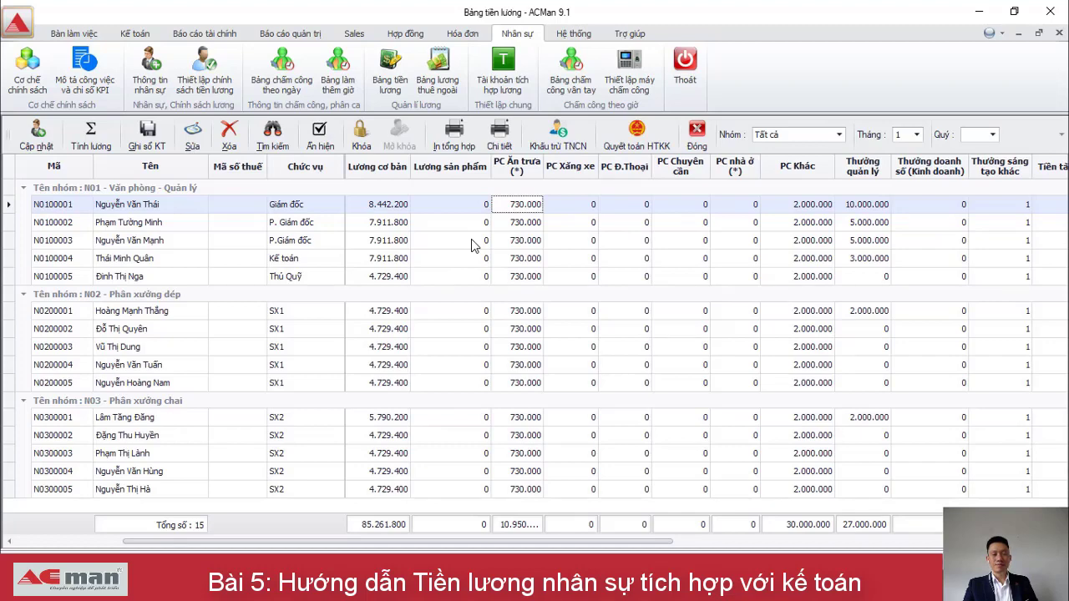
pyautogui.press('Right')
pyautogui.press('Right')
pyautogui.press('Right')
pyautogui.press('Right')
pyautogui.press('Right')
pyautogui.press('Right')
pyautogui.press('Right')
pyautogui.press('Right')
pyautogui.press('Right')
pyautogui.press('Right')
pyautogui.press('Right')
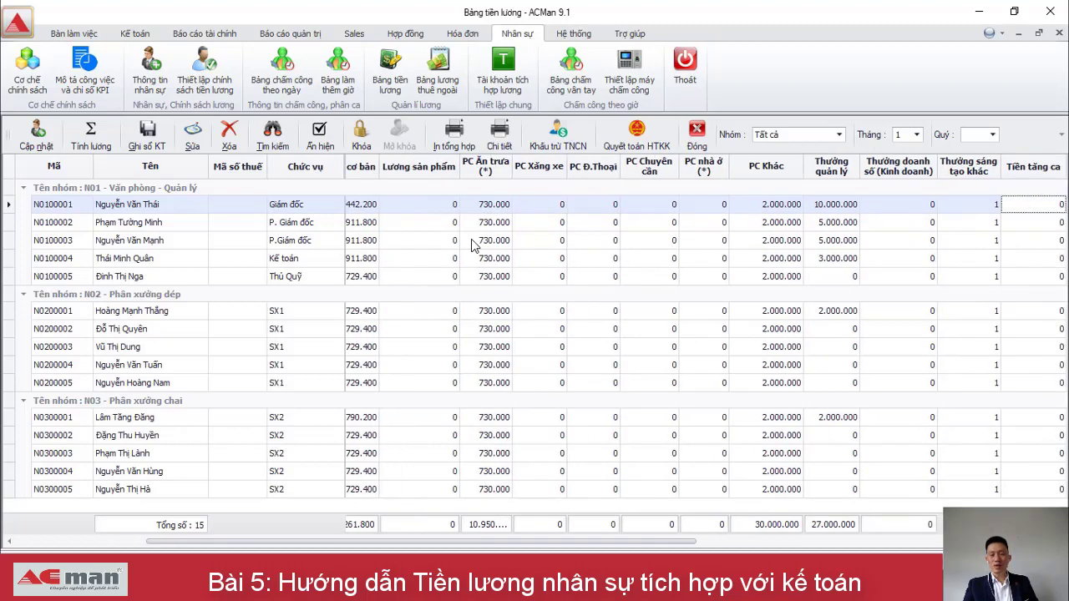
pyautogui.press('Left')
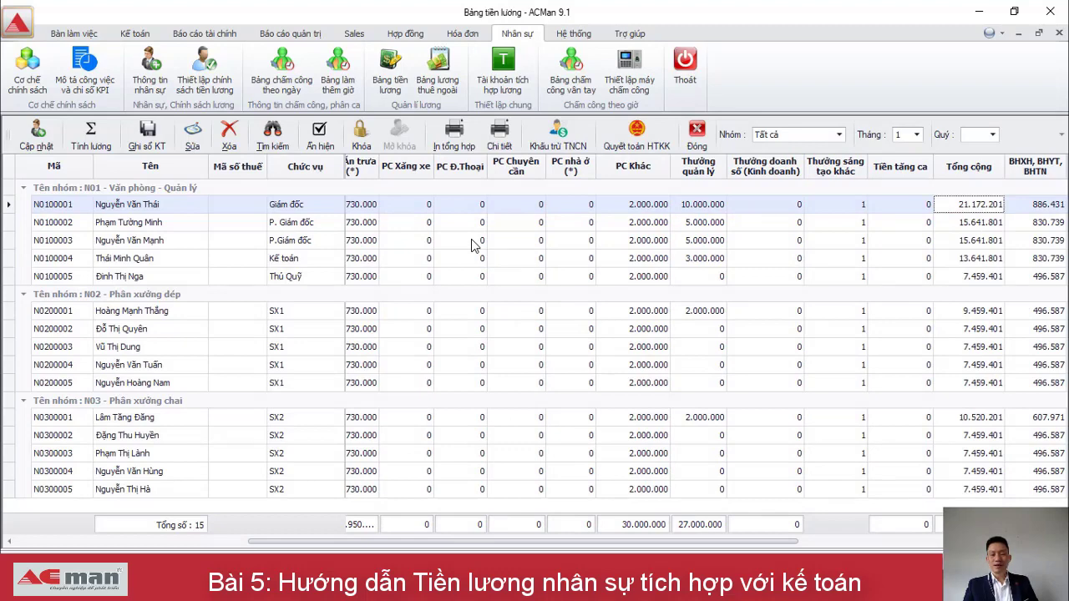
pyautogui.press('Right')
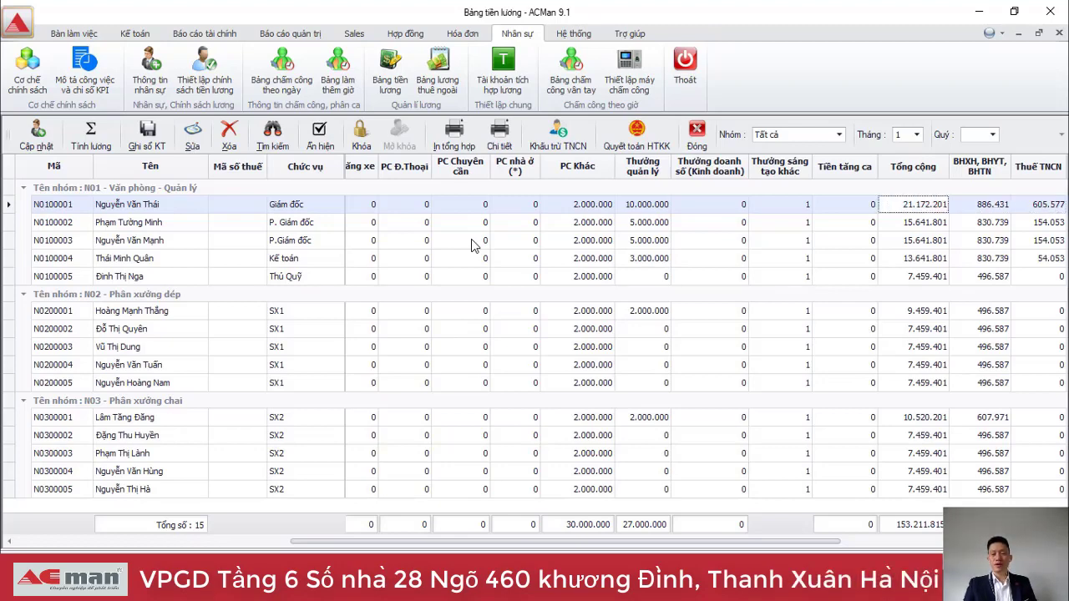
pyautogui.press('Left')
pyautogui.press('Left')
pyautogui.press('Left')
pyautogui.press('Left')
pyautogui.press('Left')
pyautogui.press('Right')
pyautogui.press('Right')
pyautogui.press('Right')
pyautogui.press('Right')
pyautogui.press('Right')
pyautogui.press('Right')
pyautogui.press('Left')
pyautogui.press('Left')
pyautogui.press('Left')
pyautogui.press('Left')
pyautogui.press('Left')
pyautogui.press('Left')
pyautogui.press('Left')
pyautogui.press('Left')
pyautogui.press('Left')
pyautogui.press('Left')
pyautogui.press('Left')
pyautogui.press('Left')
pyautogui.press('Left')
pyautogui.press('Left')
pyautogui.press('Left')
pyautogui.press('Left')
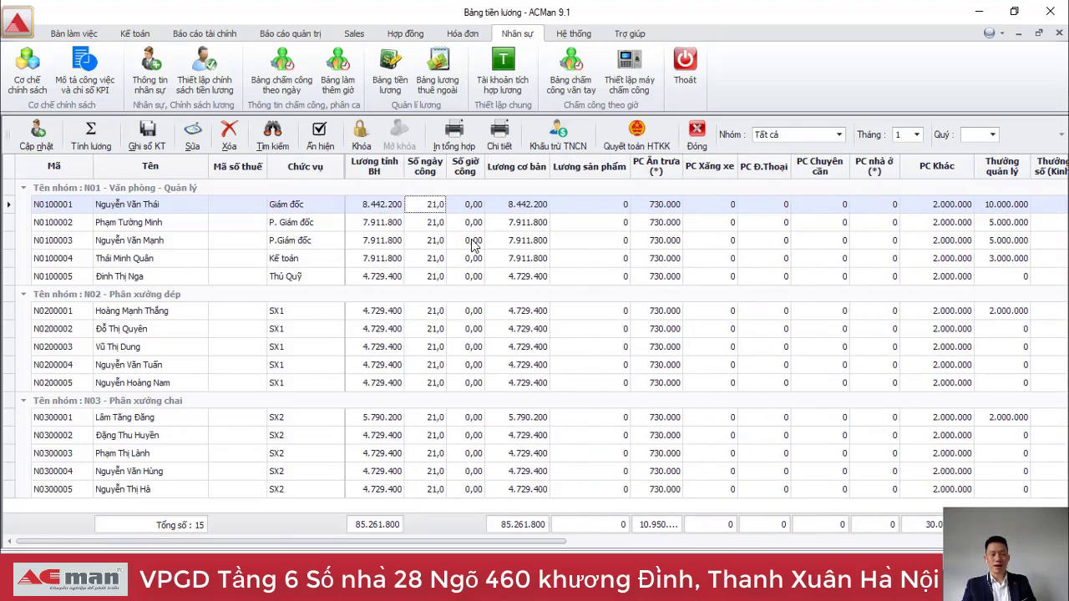
pyautogui.press('Right')
pyautogui.press('Right')
pyautogui.press('Right')
pyautogui.press('Right')
pyautogui.press('Right')
pyautogui.press('Right')
pyautogui.press('Right')
pyautogui.press('Right')
pyautogui.press('Right')
pyautogui.press('Right')
pyautogui.press('Right')
pyautogui.press('Right')
pyautogui.press('Right')
pyautogui.press('Right')
pyautogui.press('Right')
pyautogui.press('Right')
pyautogui.press('Right')
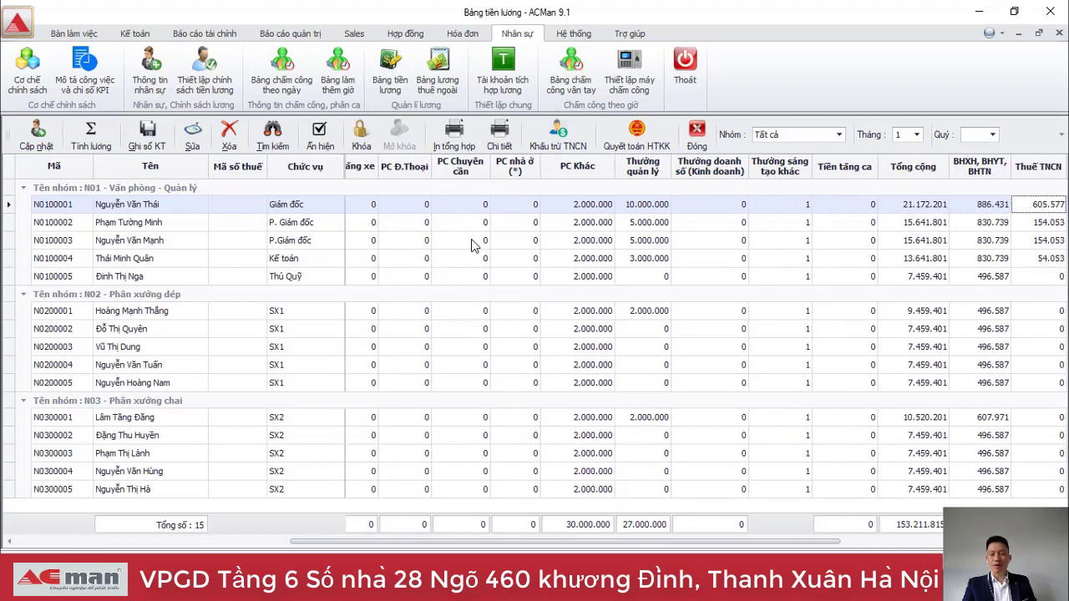
pyautogui.press('Right')
pyautogui.press('Left')
pyautogui.press('Left')
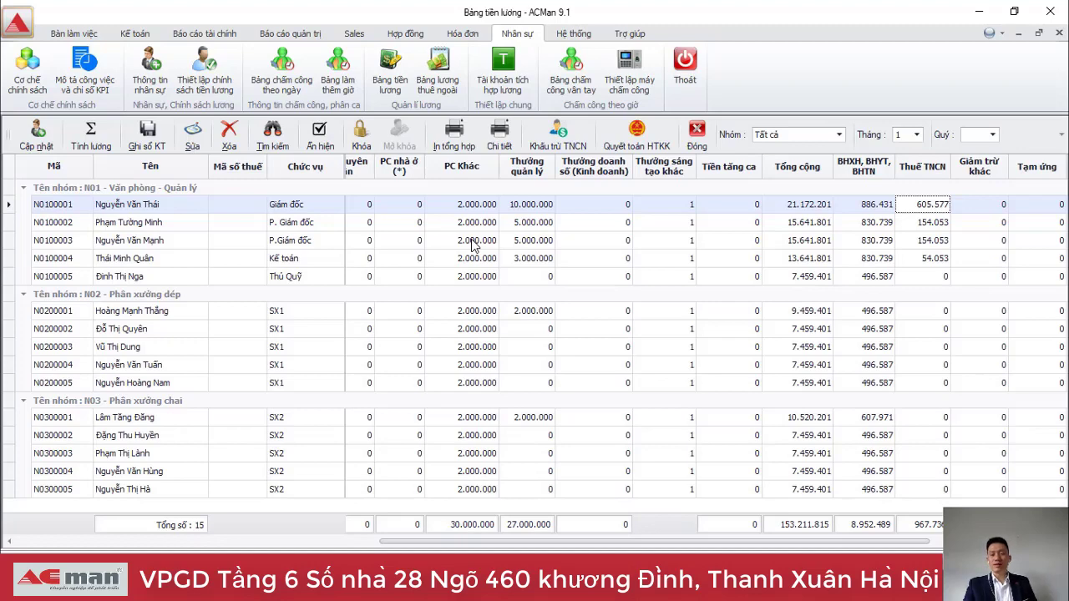
pyautogui.press('Right')
pyautogui.press('Right')
pyautogui.press('Right')
pyautogui.press('Right')
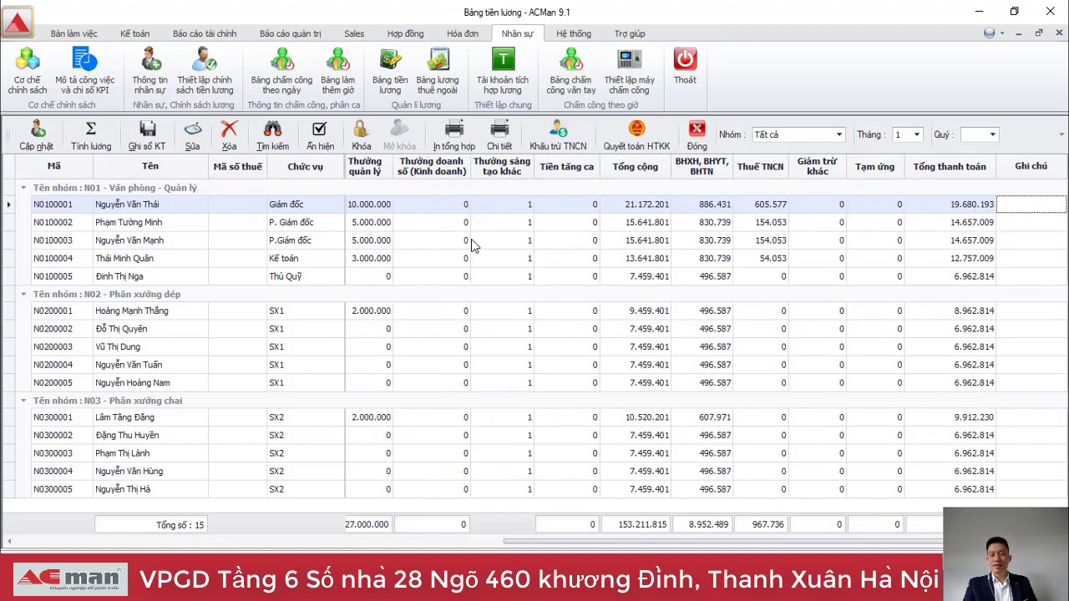
pyautogui.press('Down')
pyautogui.hotkey('ctrl', 'Home')
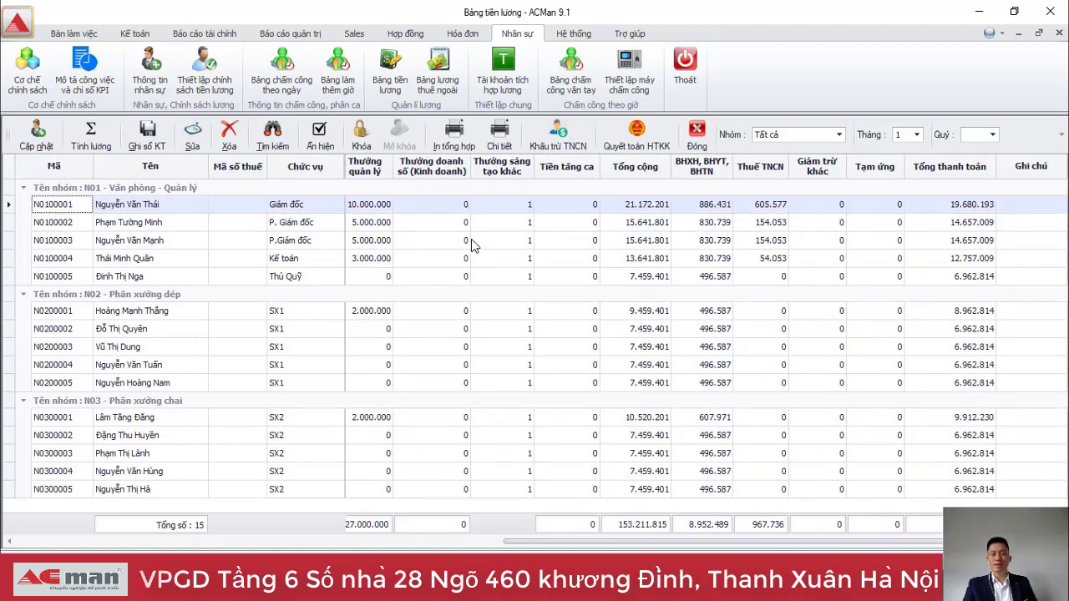
pyautogui.press('Up')
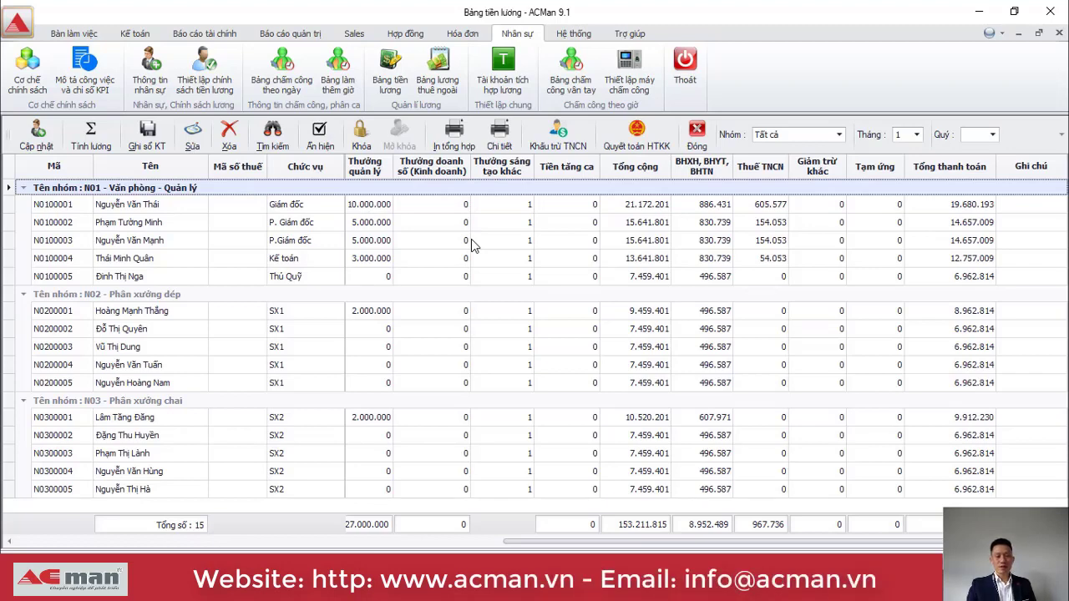
# Export the payroll summary with In tổng hợp into the 08_01_BangLuong Excel workbook.
pyautogui.click(456, 136)
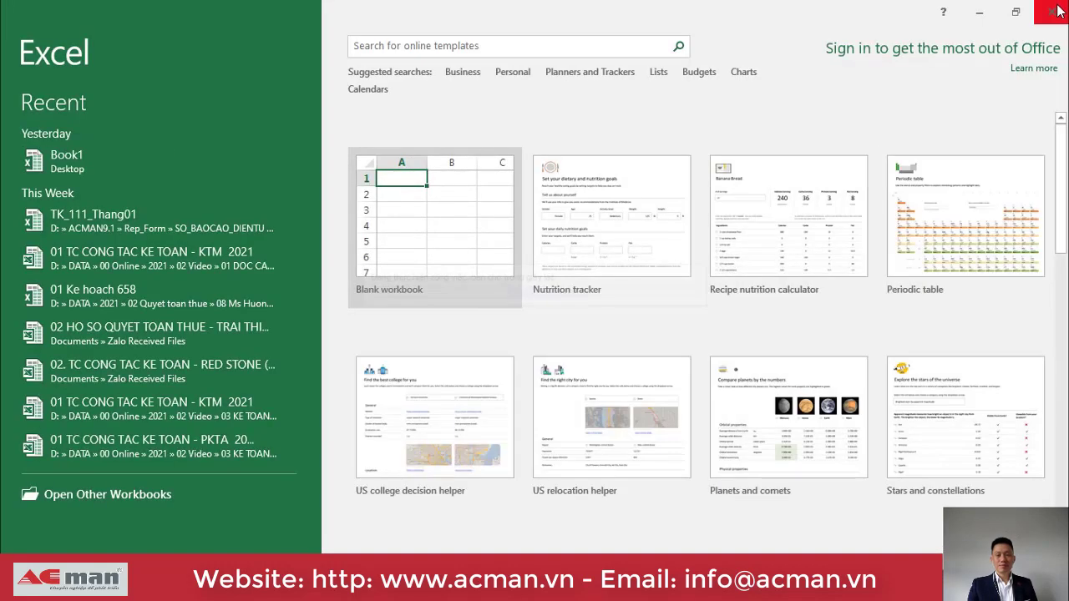
pyautogui.click(1056, 7)
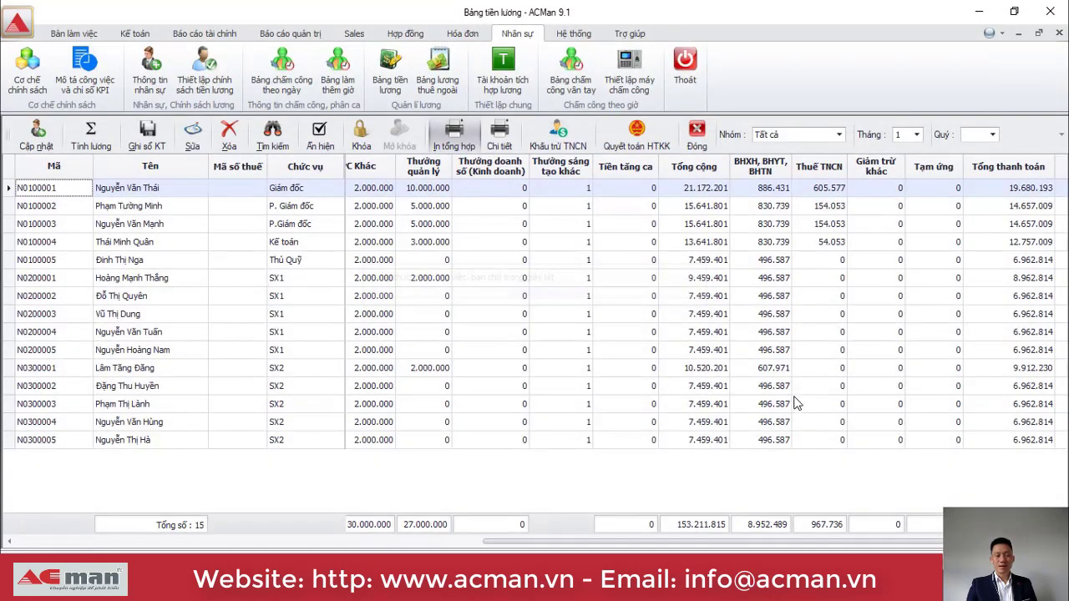
pyautogui.click(456, 146)
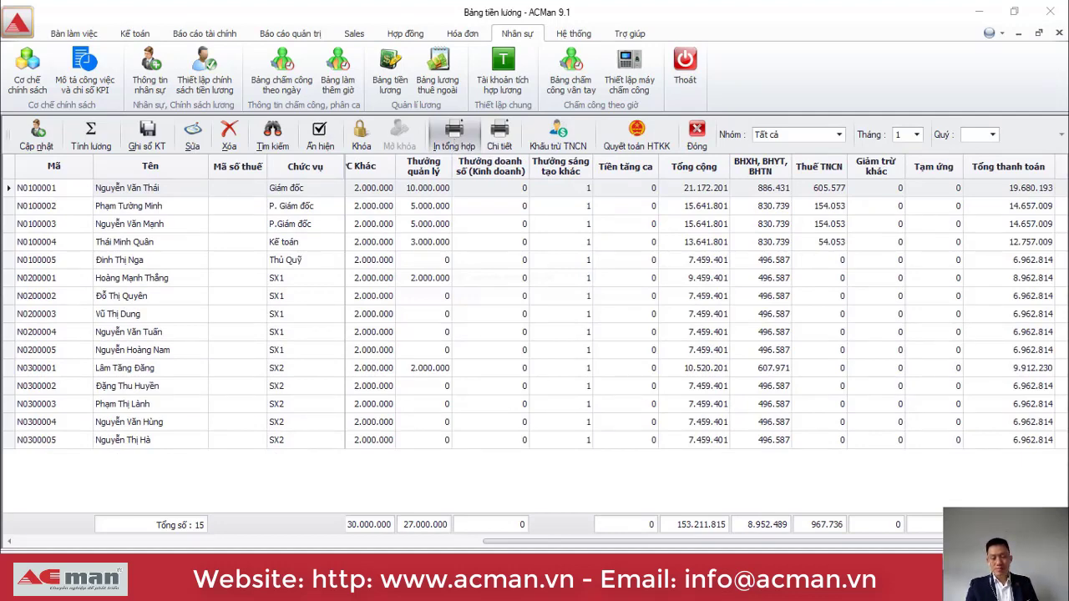
pyautogui.click(628, 533)
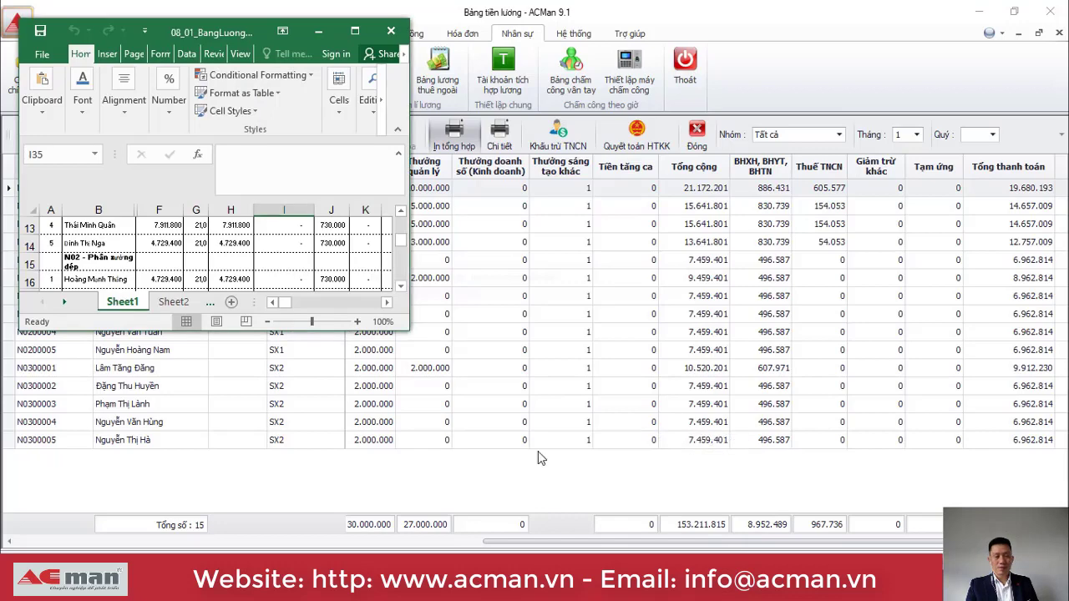
# Maximize the payroll summary workbook and widen column O so 2.000.000 shows.
pyautogui.click(355, 32)
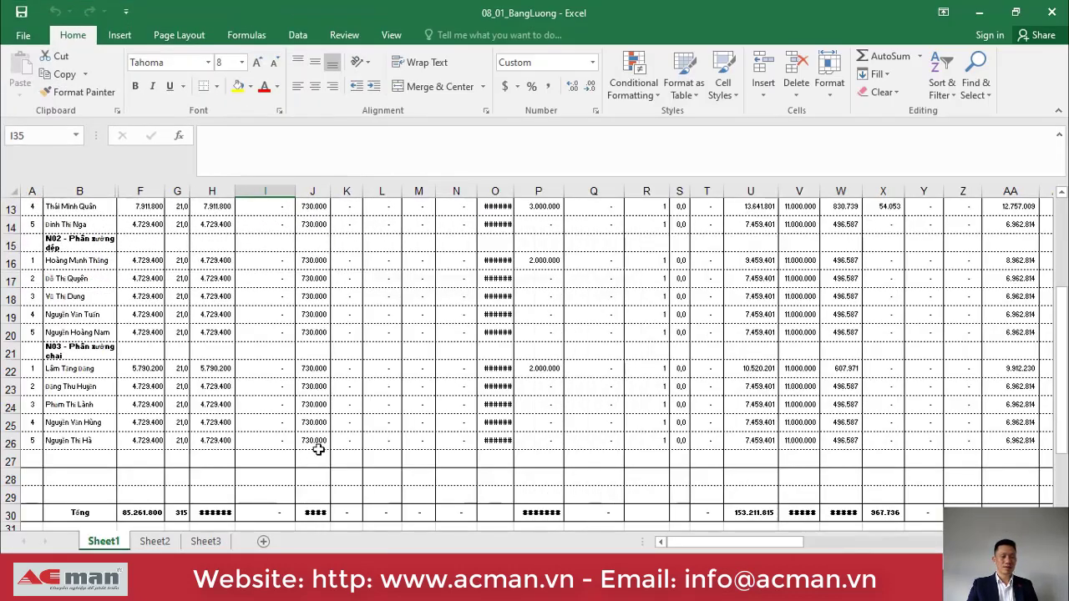
pyautogui.click(332, 403)
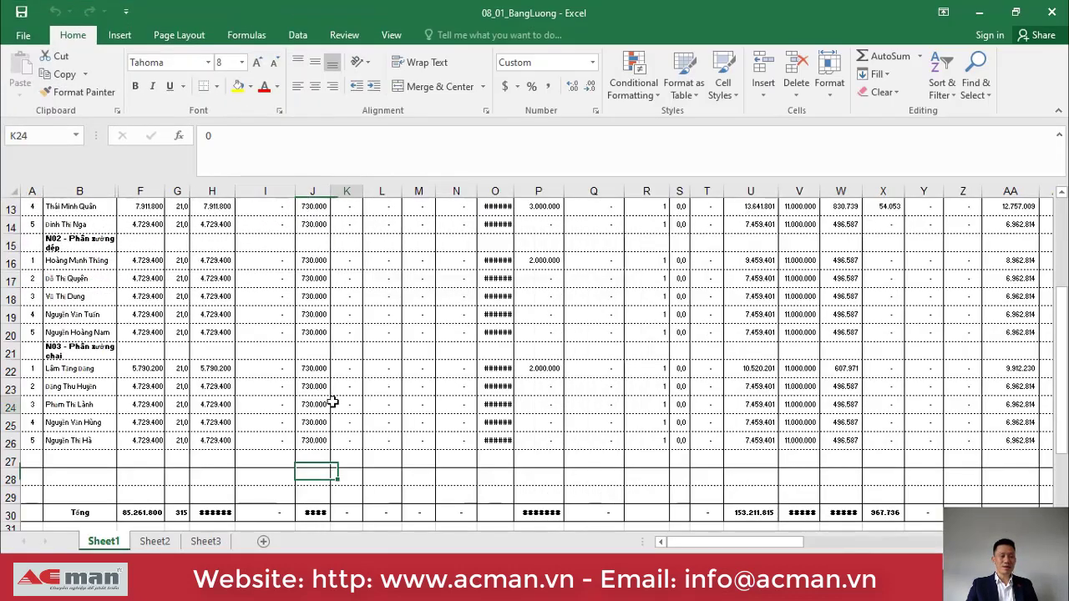
pyautogui.press('Up')
pyautogui.press('Up')
pyautogui.press('Up')
pyautogui.press('Up')
pyautogui.press('Up')
pyautogui.press('Up')
pyautogui.press('Up')
pyautogui.press('Up')
pyautogui.press('Up')
pyautogui.press('Up')
pyautogui.press('Up')
pyautogui.press('Up')
pyautogui.press('Up')
pyautogui.press('Up')
pyautogui.press('Up')
pyautogui.scroll(2, 332, 403)
pyautogui.press('Right')
pyautogui.press('Right')
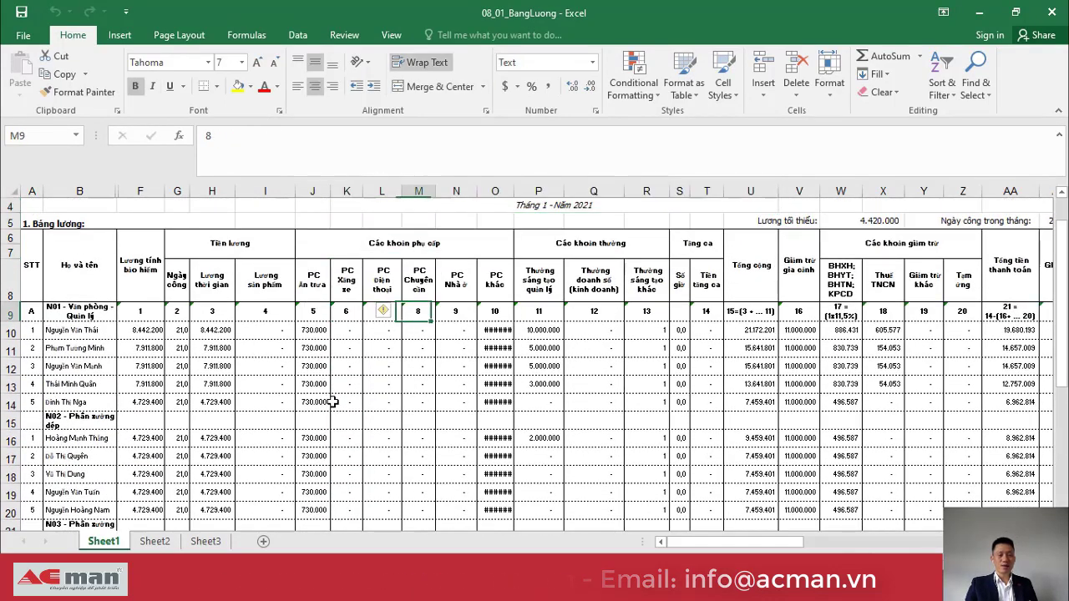
pyautogui.press('Down')
pyautogui.press('Right')
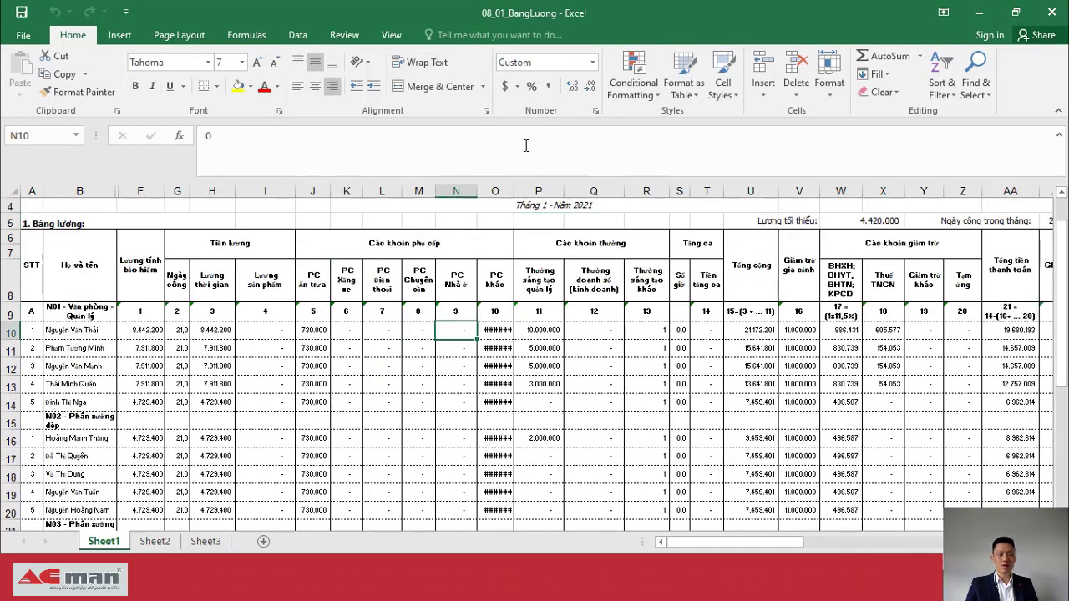
pyautogui.moveTo(515, 191); pyautogui.dragTo(528, 191)
# Check the first employee's amounts along row 10, from allowances through overtime and family deduction to net pay.
pyautogui.press('Down')
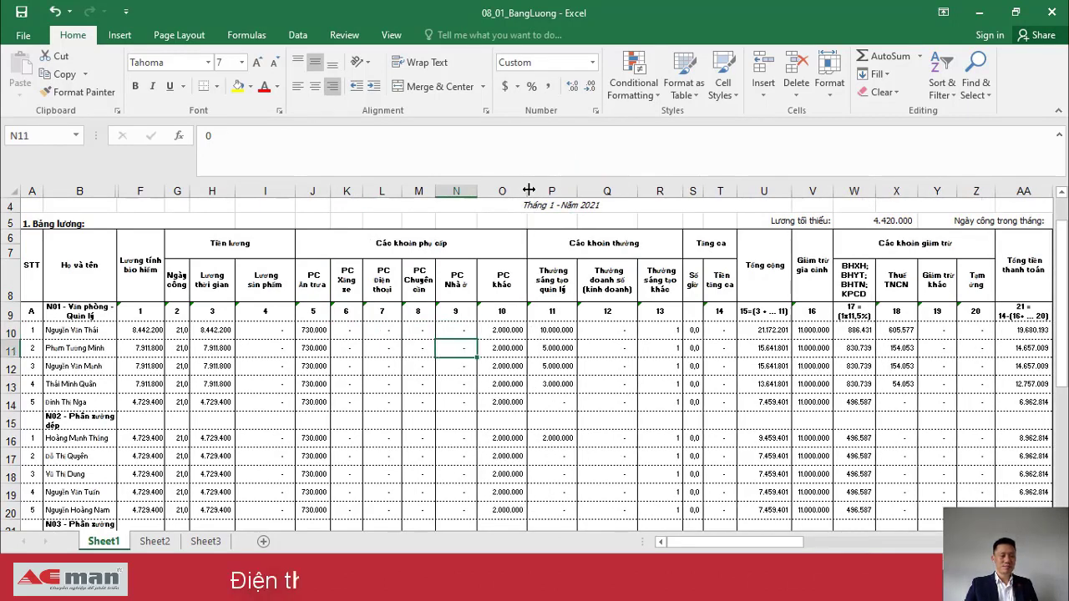
pyautogui.press('Left')
pyautogui.press('Left')
pyautogui.press('Left')
pyautogui.press('Left')
pyautogui.press('Left')
pyautogui.press('Up')
pyautogui.press('Up')
pyautogui.press('Right')
pyautogui.press('Right')
pyautogui.press('Right')
pyautogui.press('Right')
pyautogui.press('Right')
pyautogui.press('Right')
pyautogui.press('Right')
pyautogui.press('Right')
pyautogui.press('Right')
pyautogui.press('Right')
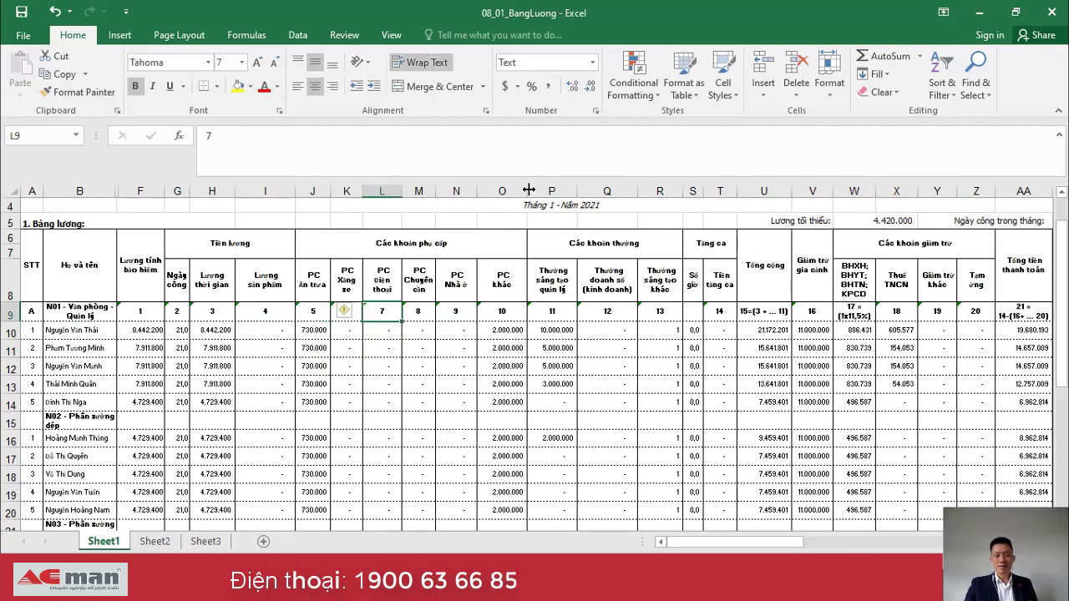
pyautogui.press('Right')
pyautogui.press('Down')
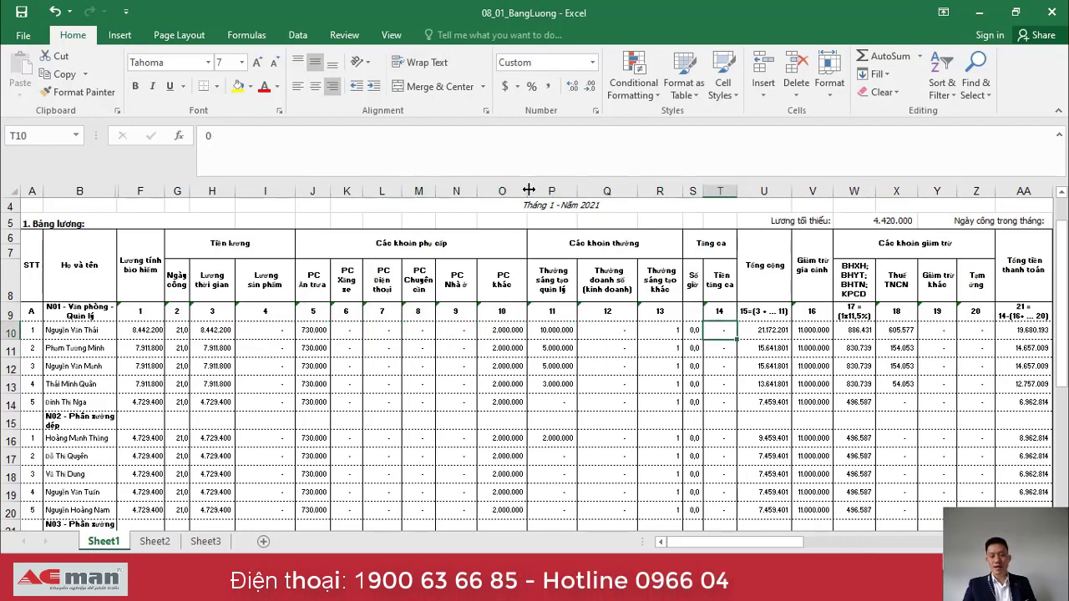
pyautogui.press('Left')
pyautogui.press('Left')
pyautogui.press('Left')
pyautogui.press('Left')
pyautogui.press('Left')
pyautogui.press('Left')
pyautogui.press('Left')
pyautogui.press('Left')
pyautogui.press('Left')
pyautogui.press('Left')
pyautogui.press('Left')
pyautogui.press('Right')
pyautogui.press('Right')
pyautogui.press('Right')
pyautogui.press('Right')
pyautogui.press('Right')
pyautogui.press('Right')
pyautogui.press('Right')
pyautogui.press('Right')
pyautogui.press('Right')
pyautogui.press('Right')
pyautogui.press('Right')
pyautogui.press('Right')
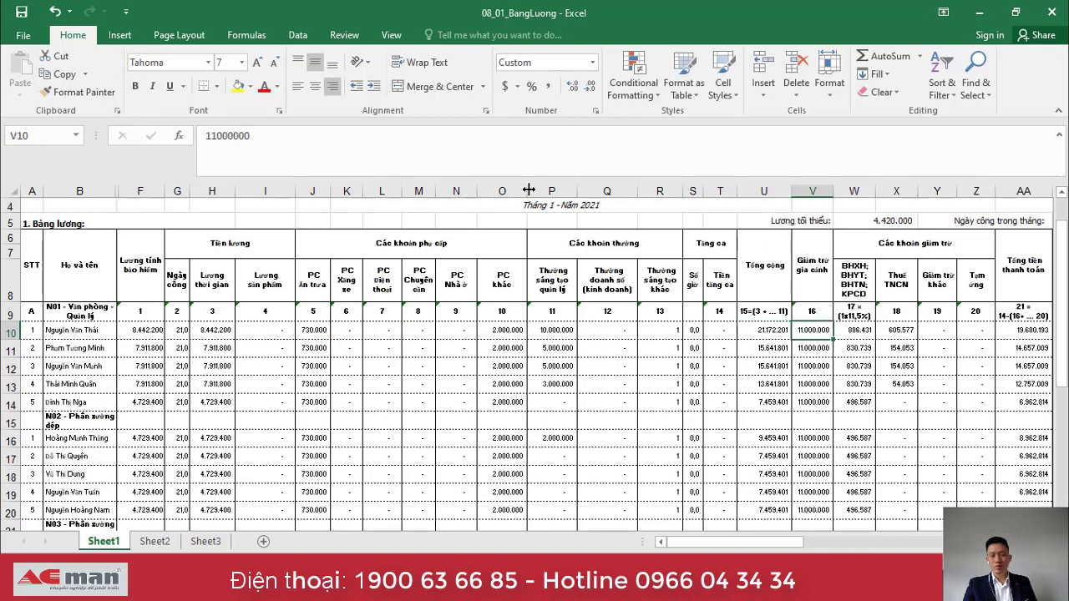
pyautogui.press('Right')
pyautogui.press('Right')
pyautogui.press('Right')
pyautogui.press('Right')
pyautogui.press('Right')
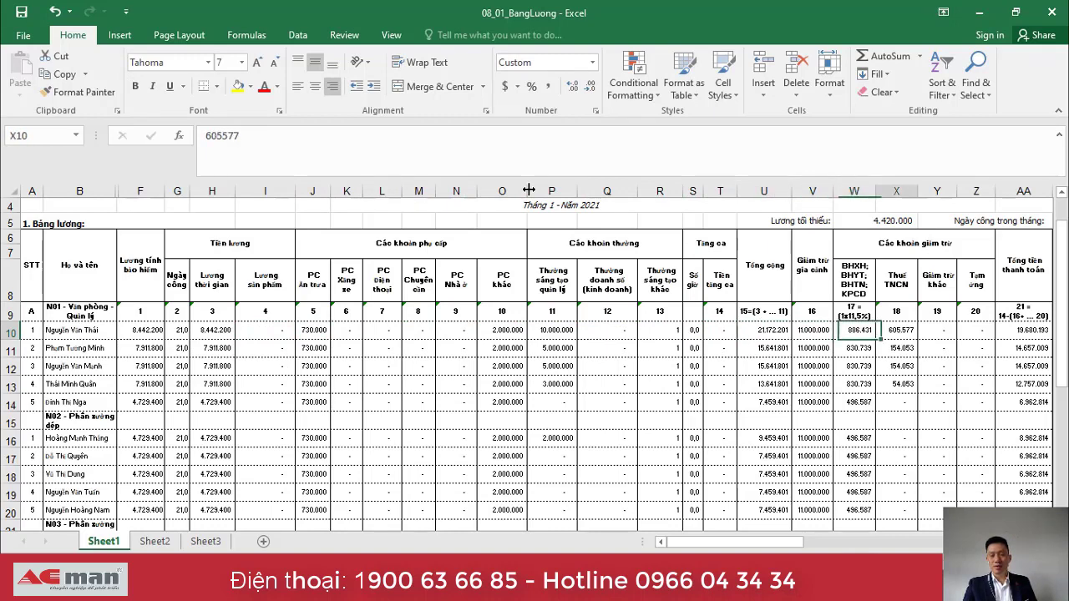
pyautogui.press('Right')
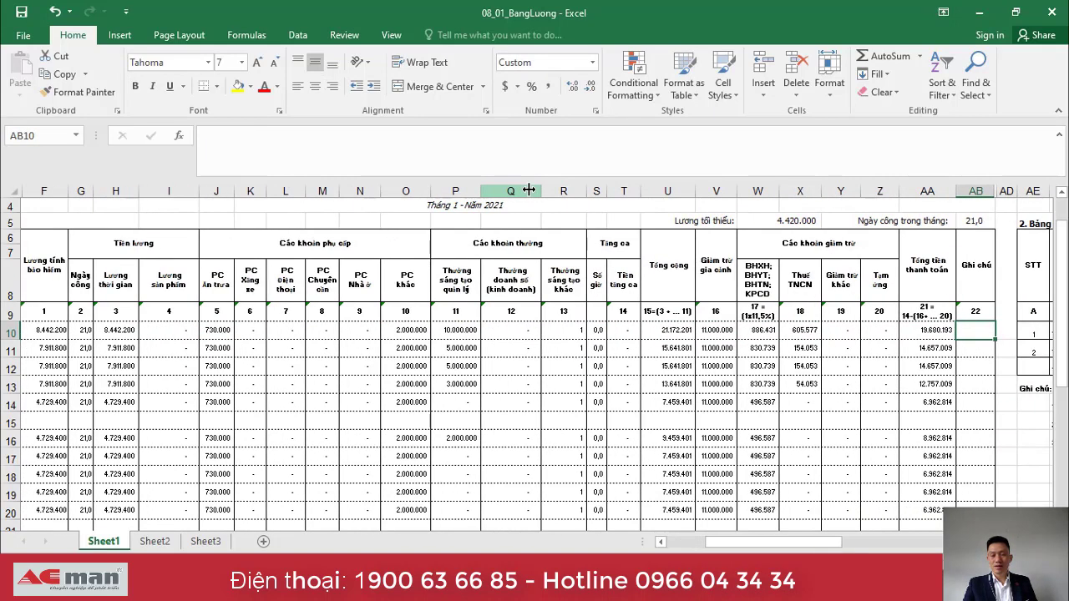
pyautogui.press('Left')
pyautogui.press('Down')
pyautogui.press('Down')
pyautogui.press('Down')
pyautogui.press('Down')
pyautogui.press('Down')
pyautogui.press('Down')
pyautogui.press('Down')
pyautogui.press('Down')
pyautogui.press('Down')
pyautogui.press('Down')
pyautogui.press('Down')
pyautogui.press('Down')
pyautogui.press('Down')
pyautogui.press('Down')
pyautogui.press('Down')
pyautogui.press('Down')
pyautogui.press('Down')
pyautogui.press('Down')
pyautogui.press('Down')
pyautogui.press('Down')
pyautogui.press('Down')
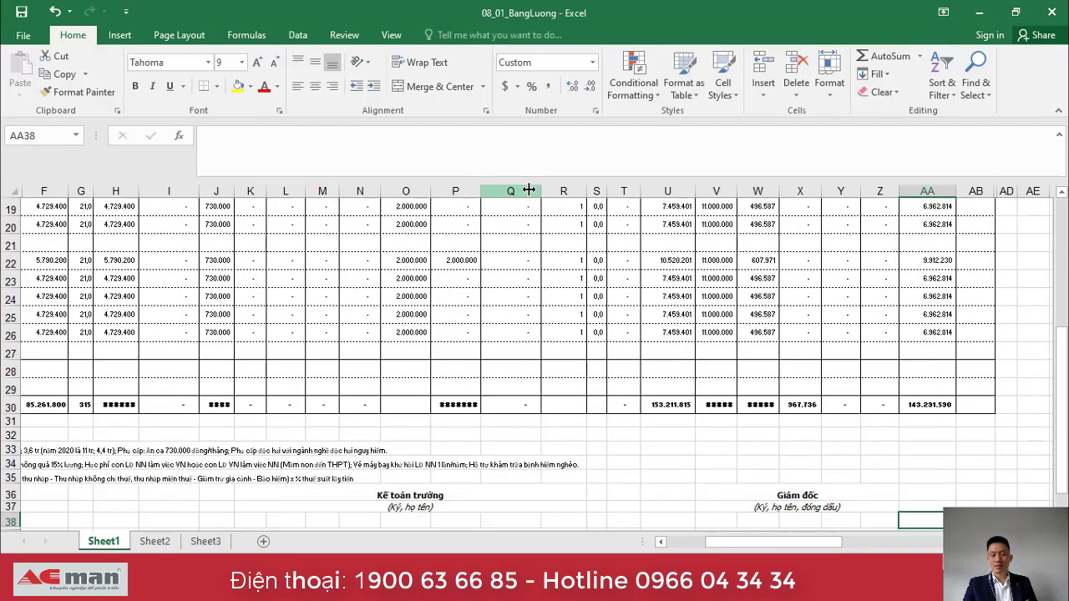
pyautogui.press('Up')
pyautogui.press('Up')
pyautogui.press('Up')
pyautogui.press('Up')
pyautogui.press('Up')
pyautogui.press('Up')
pyautogui.press('Up')
pyautogui.press('Up')
pyautogui.press('Up')
pyautogui.press('Up')
pyautogui.press('Up')
pyautogui.press('Up')
pyautogui.press('Up')
pyautogui.press('Up')
pyautogui.press('Up')
pyautogui.press('Up')
pyautogui.press('Up')
pyautogui.press('Up')
pyautogui.press('Up')
pyautogui.press('Up')
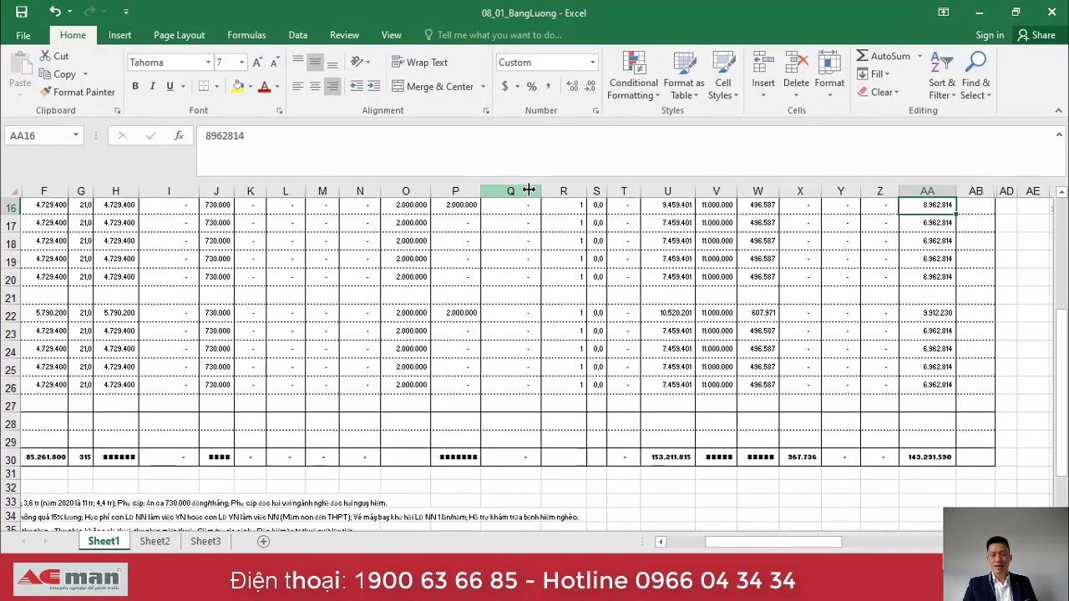
pyautogui.press('Up')
pyautogui.press('Up')
pyautogui.press('Up')
pyautogui.press('Up')
pyautogui.press('Up')
pyautogui.press('Up')
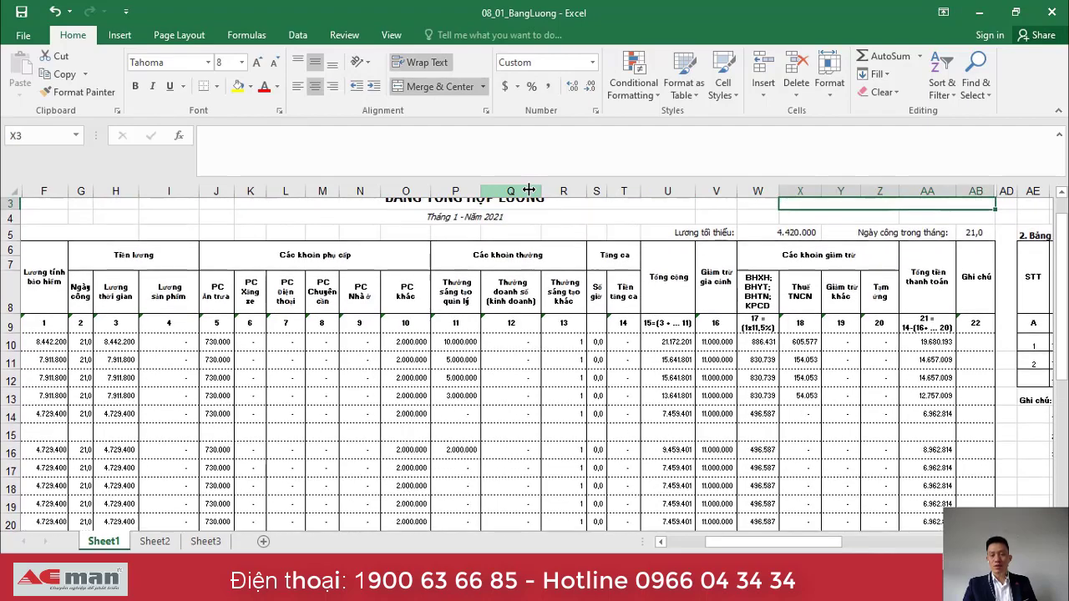
pyautogui.press('Down')
pyautogui.press('Down')
pyautogui.press('Down')
pyautogui.press('Down')
pyautogui.press('Right')
pyautogui.press('Right')
pyautogui.press('Right')
pyautogui.press('Right')
pyautogui.press('Right')
pyautogui.press('Right')
pyautogui.press('Right')
pyautogui.press('Right')
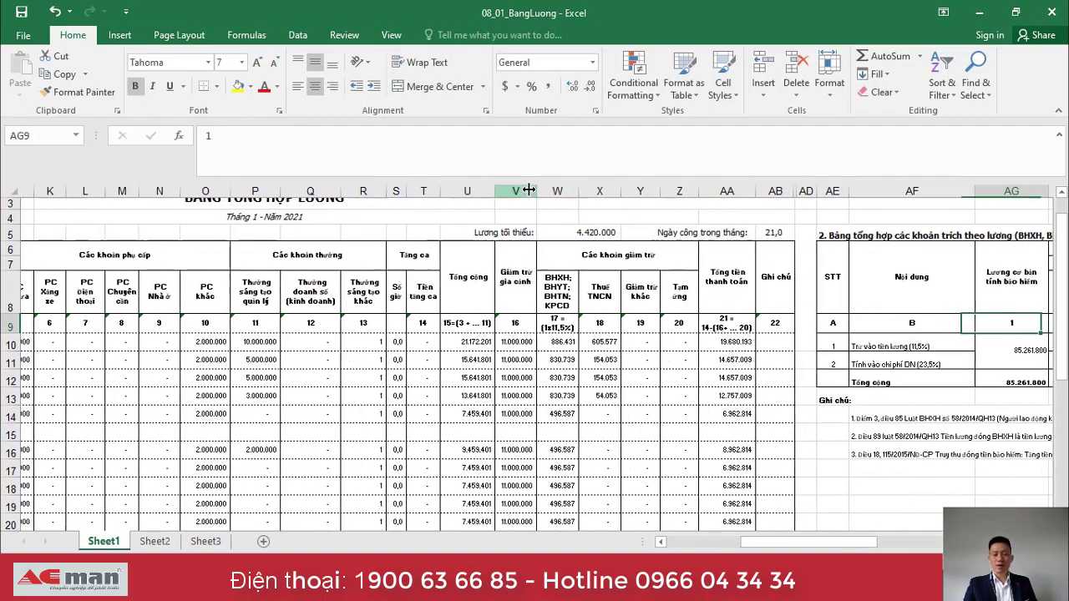
pyautogui.press('Down')
pyautogui.press('Left')
pyautogui.press('Left')
pyautogui.press('Left')
pyautogui.press('Left')
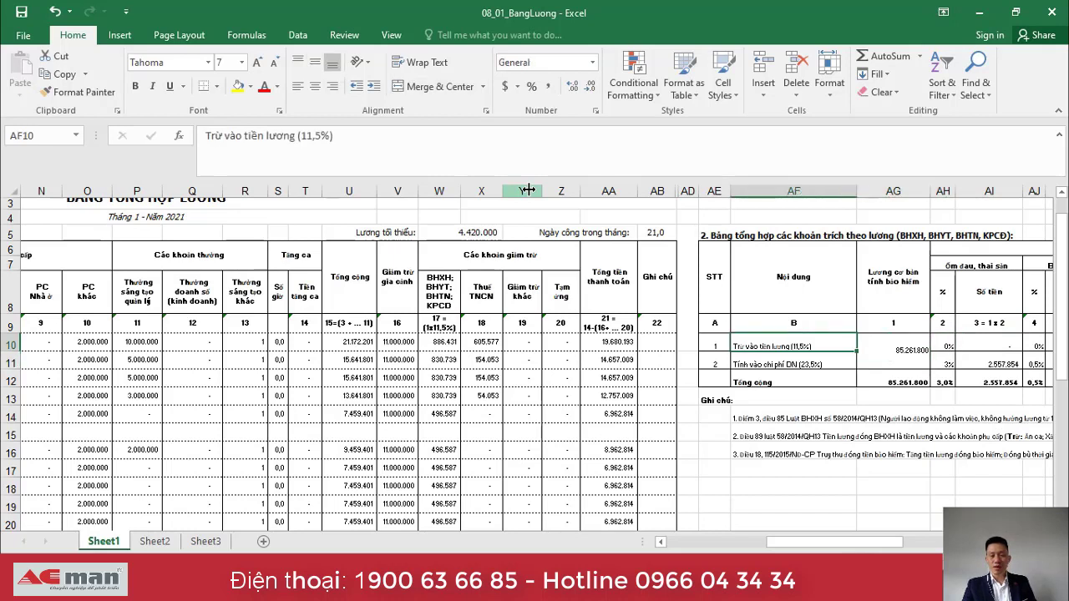
pyautogui.press('Down')
pyautogui.press('Up')
pyautogui.press('Down')
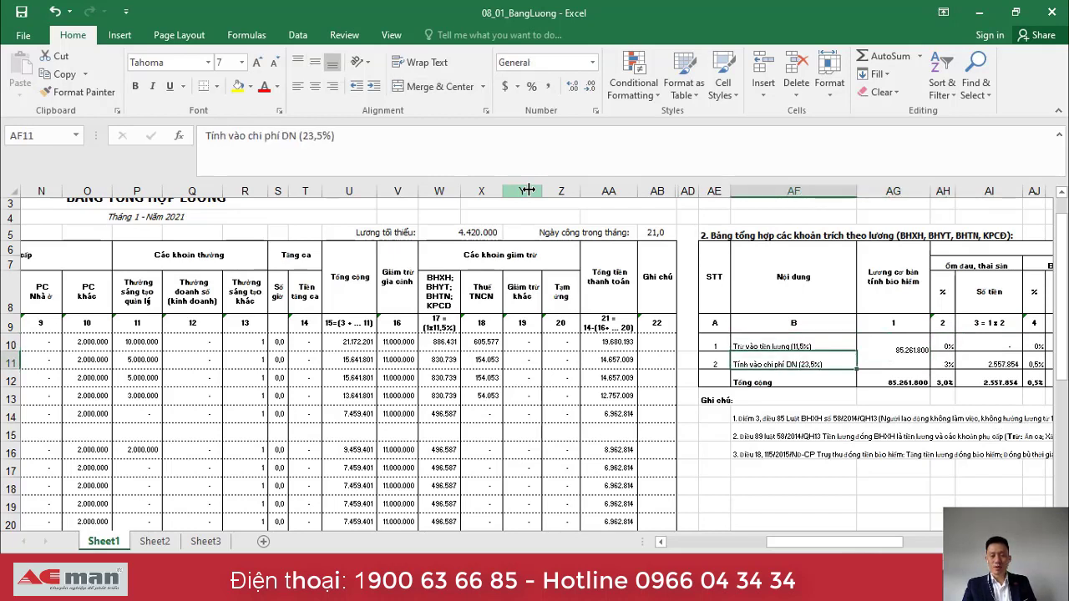
pyautogui.press('Right')
pyautogui.press('Right')
pyautogui.press('Right')
pyautogui.press('Right')
pyautogui.press('Right')
pyautogui.press('Right')
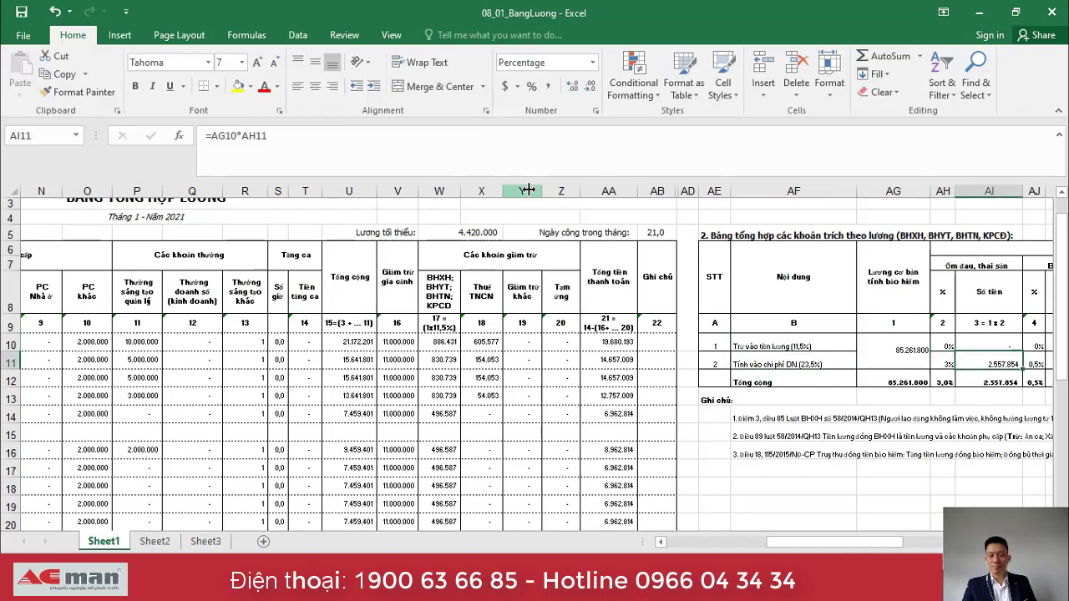
pyautogui.press('Right')
pyautogui.press('Right')
pyautogui.press('Right')
pyautogui.press('Right')
pyautogui.press('Right')
pyautogui.press('Right')
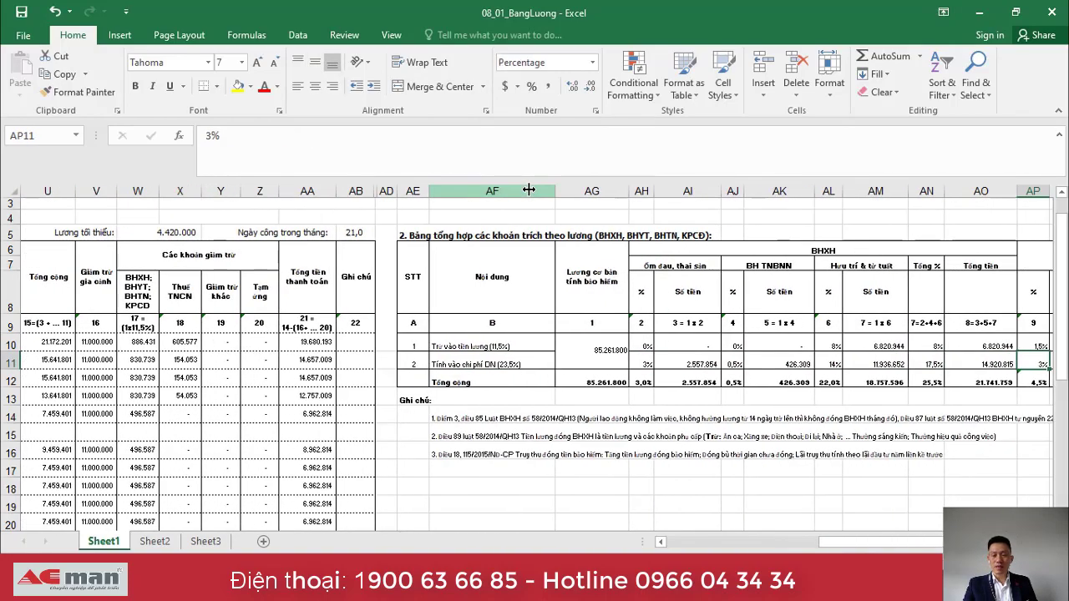
pyautogui.press('Right')
pyautogui.press('Right')
pyautogui.press('Right')
pyautogui.press('Right')
pyautogui.press('Right')
pyautogui.press('Right')
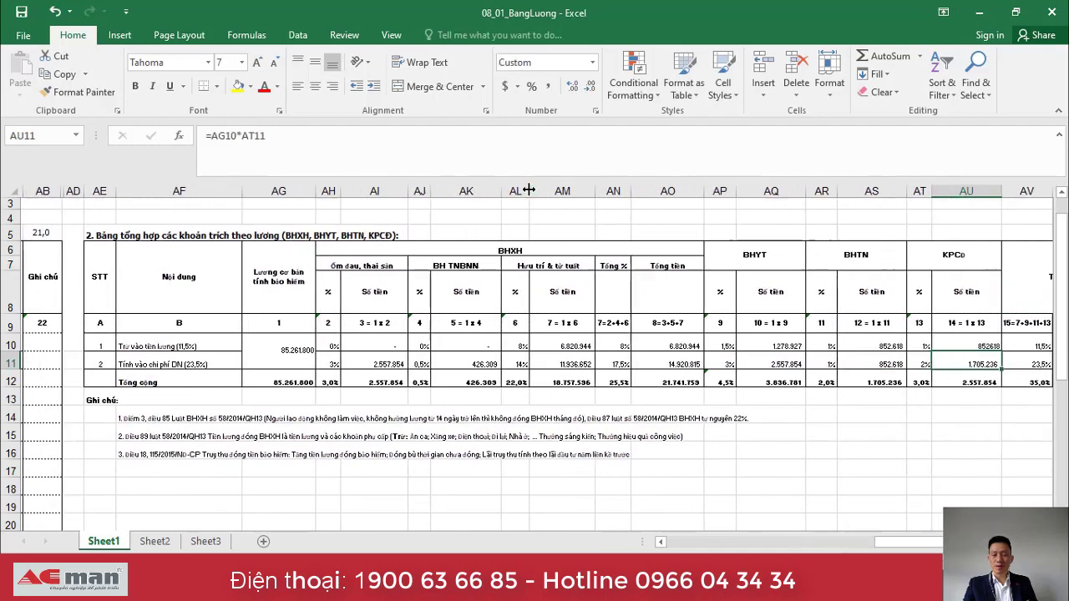
pyautogui.press('Left')
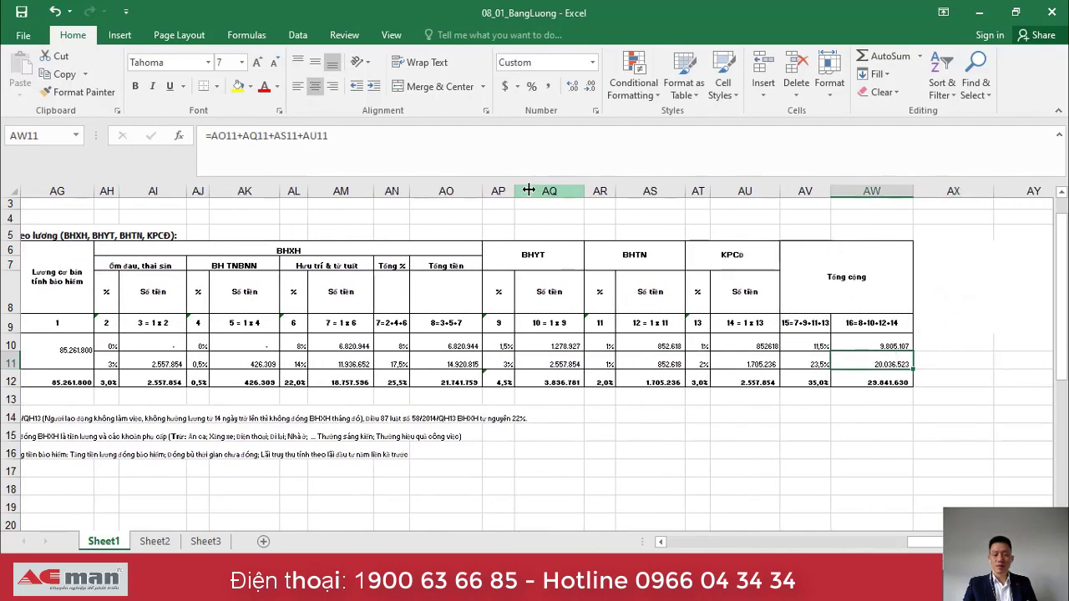
pyautogui.press('Up')
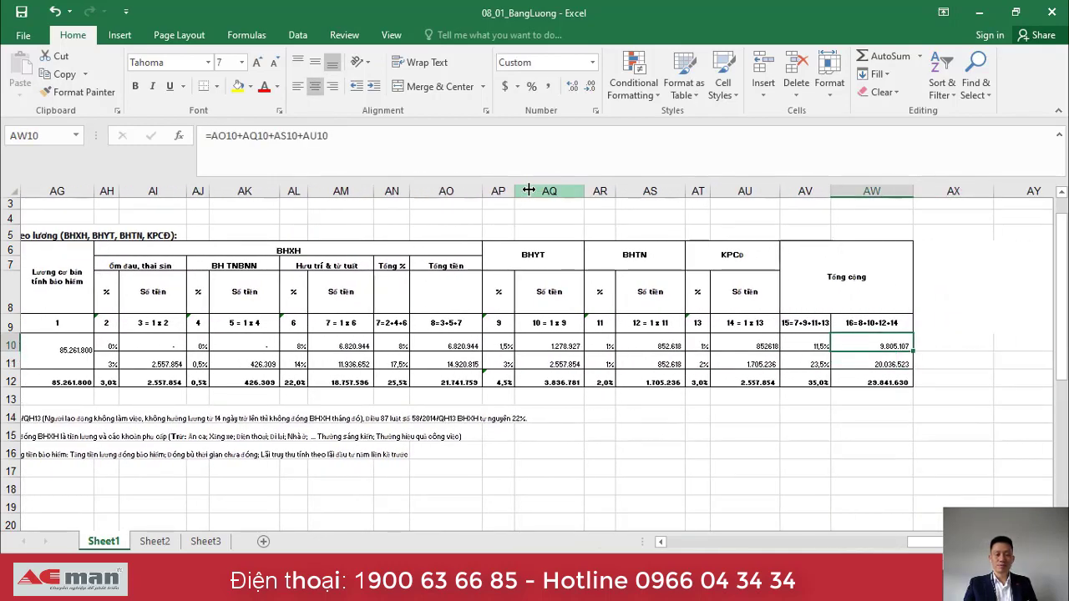
pyautogui.press('Left')
pyautogui.press('Left')
pyautogui.press('Left')
pyautogui.press('Left')
pyautogui.press('Left')
pyautogui.press('Left')
pyautogui.press('Left')
pyautogui.press('Left')
pyautogui.press('Left')
pyautogui.press('Left')
pyautogui.press('Left')
pyautogui.press('Left')
pyautogui.press('Left')
pyautogui.press('Left')
pyautogui.press('Left')
pyautogui.press('Left')
pyautogui.press('Left')
pyautogui.press('Left')
pyautogui.press('Left')
pyautogui.press('Left')
pyautogui.press('Left')
pyautogui.press('Left')
pyautogui.press('Left')
pyautogui.press('Left')
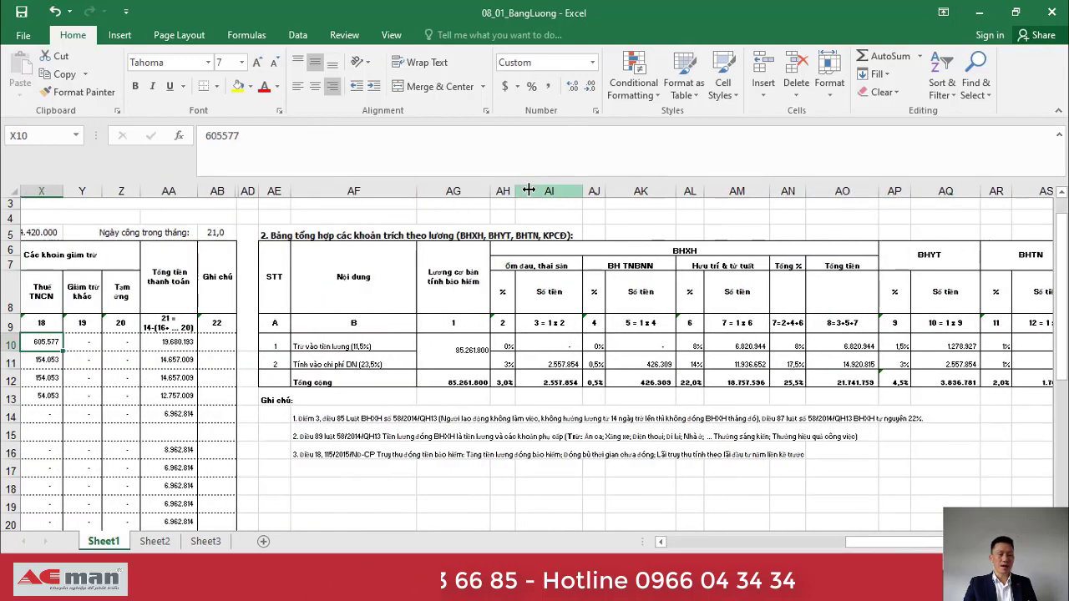
pyautogui.press('Left')
pyautogui.press('Left')
pyautogui.press('Left')
pyautogui.press('Left')
pyautogui.press('Left')
pyautogui.press('Left')
pyautogui.press('Left')
pyautogui.press('Left')
pyautogui.press('Left')
pyautogui.press('Left')
pyautogui.press('Left')
pyautogui.press('Left')
pyautogui.press('Left')
pyautogui.press('Left')
pyautogui.press('Left')
pyautogui.press('Left')
pyautogui.press('Left')
pyautogui.press('Left')
pyautogui.press('Left')
pyautogui.press('Left')
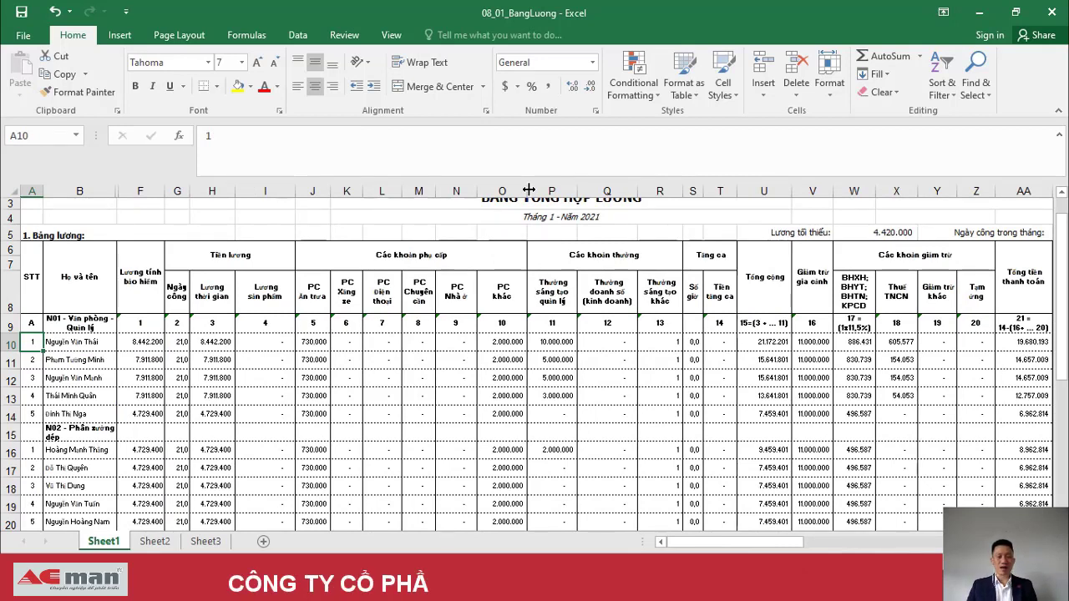
# Close the summary workbook and bring up the 08_02_LuongChiTiet payslip workbook full screen.
pyautogui.click(1052, 13)
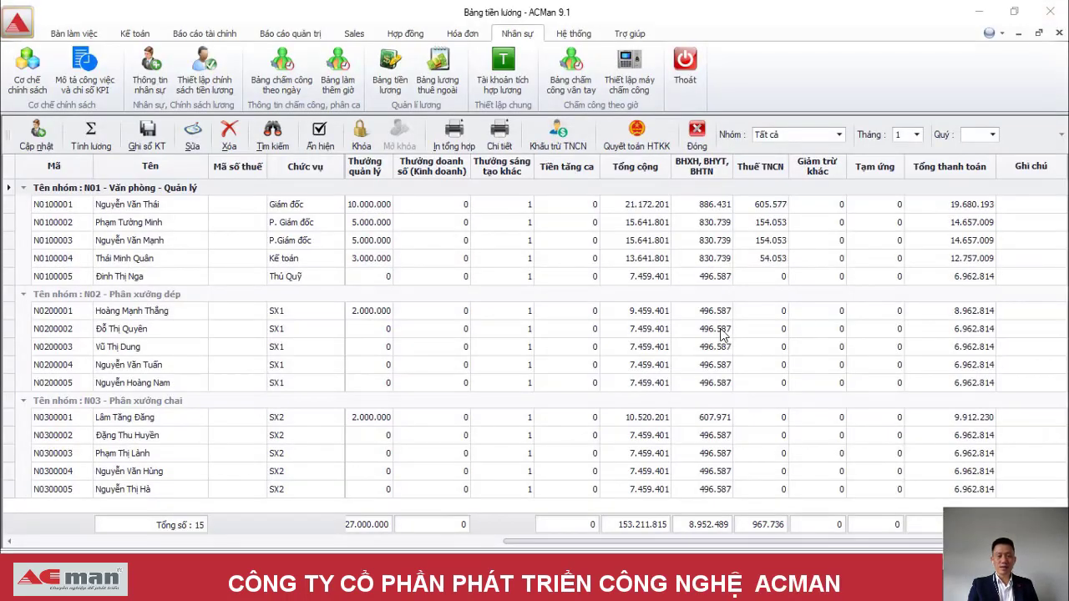
pyautogui.click(636, 207)
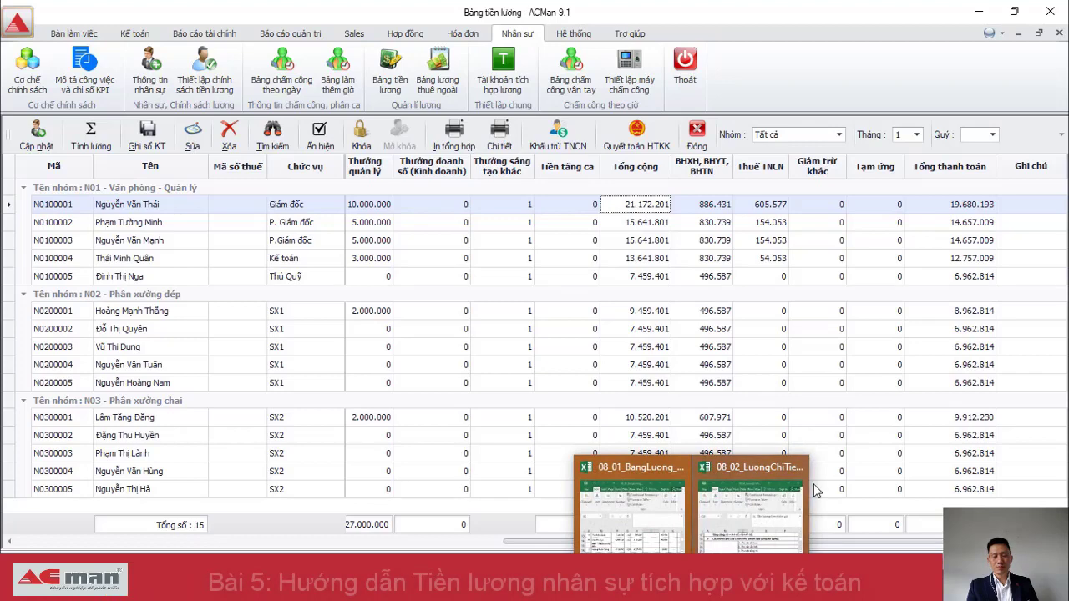
pyautogui.click(777, 495)
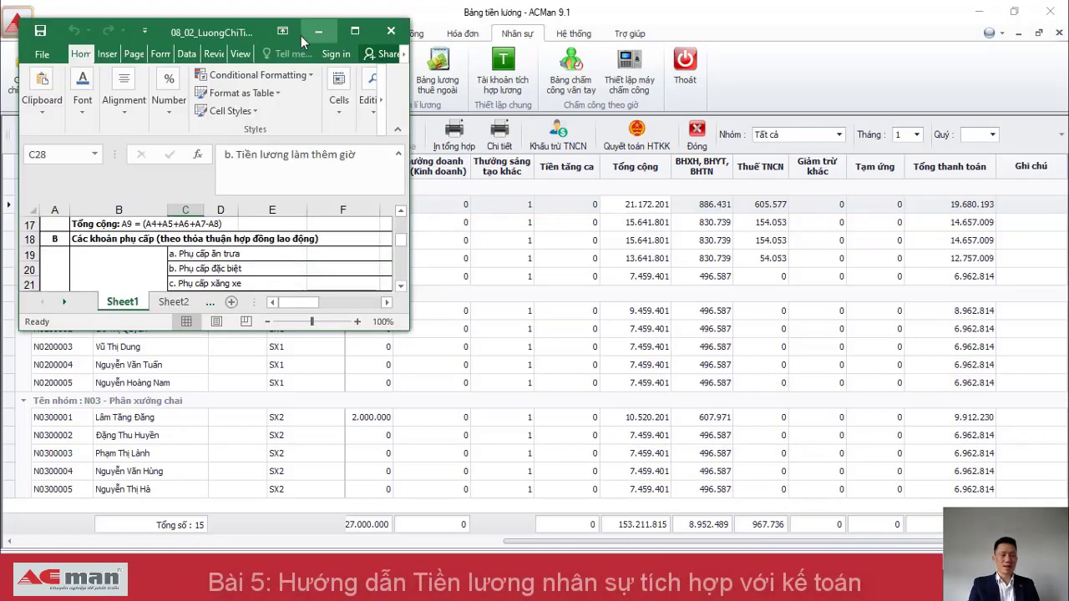
pyautogui.click(356, 33)
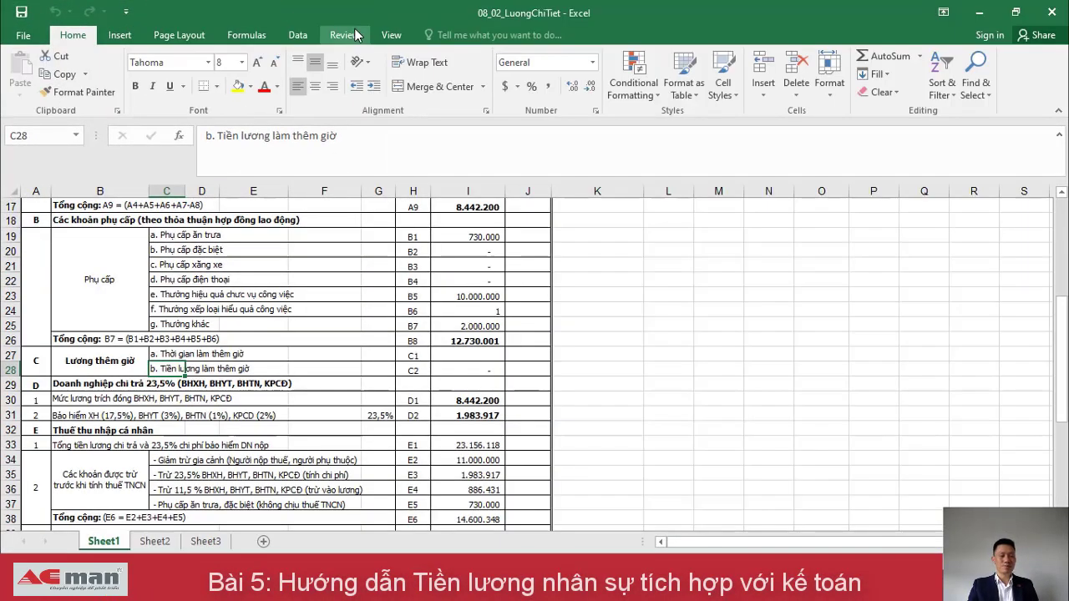
pyautogui.click(240, 310)
pyautogui.press('Up')
pyautogui.press('Up')
pyautogui.press('Up')
pyautogui.press('Up')
pyautogui.press('Up')
pyautogui.press('Up')
pyautogui.press('Up')
pyautogui.press('Up')
pyautogui.press('Up')
pyautogui.press('Up')
pyautogui.press('Up')
pyautogui.press('Up')
pyautogui.press('Up')
pyautogui.press('Up')
pyautogui.press('Up')
pyautogui.press('Up')
pyautogui.press('Up')
pyautogui.press('Up')
pyautogui.press('Up')
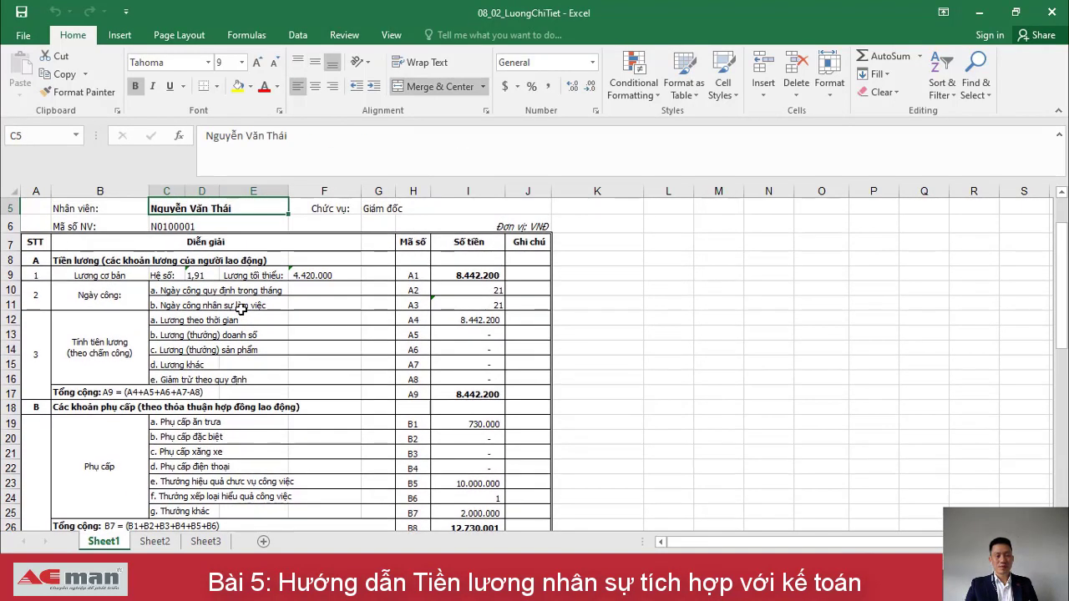
pyautogui.press('Up')
pyautogui.press('Up')
pyautogui.press('Up')
pyautogui.press('Up')
pyautogui.press('Down')
pyautogui.press('Down')
pyautogui.press('Up')
pyautogui.press('Up')
pyautogui.press('Down')
pyautogui.press('Down')
pyautogui.press('Down')
pyautogui.press('Down')
pyautogui.press('Right')
pyautogui.press('Right')
pyautogui.press('Down')
pyautogui.press('Down')
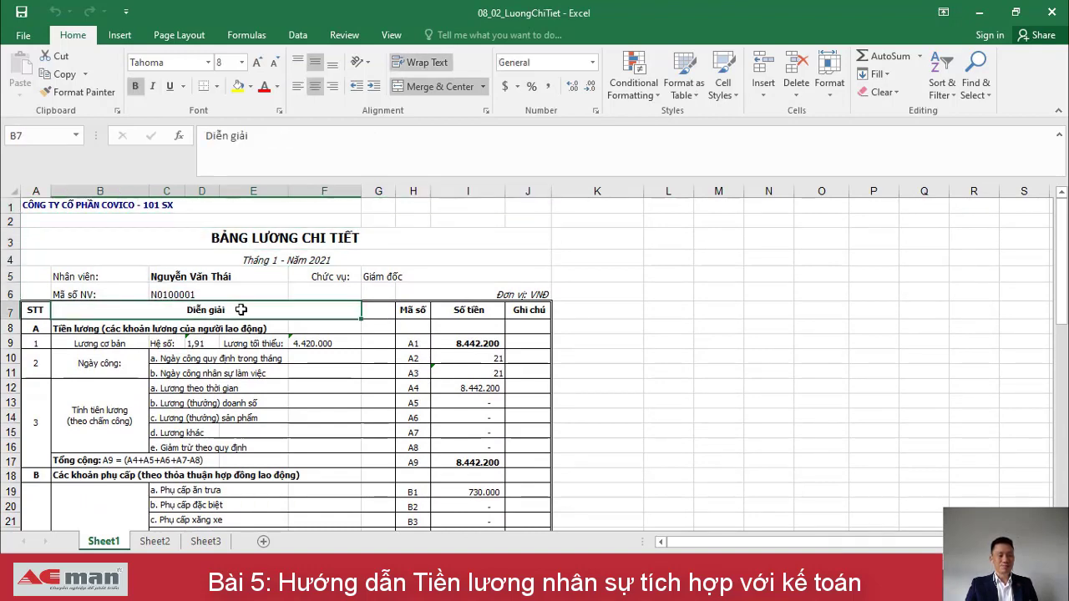
pyautogui.press('Down')
pyautogui.press('Down')
pyautogui.press('Right')
pyautogui.press('Right')
pyautogui.press('Right')
pyautogui.press('Right')
pyautogui.press('Right')
pyautogui.press('Right')
pyautogui.press('Right')
pyautogui.press('Down')
pyautogui.press('Down')
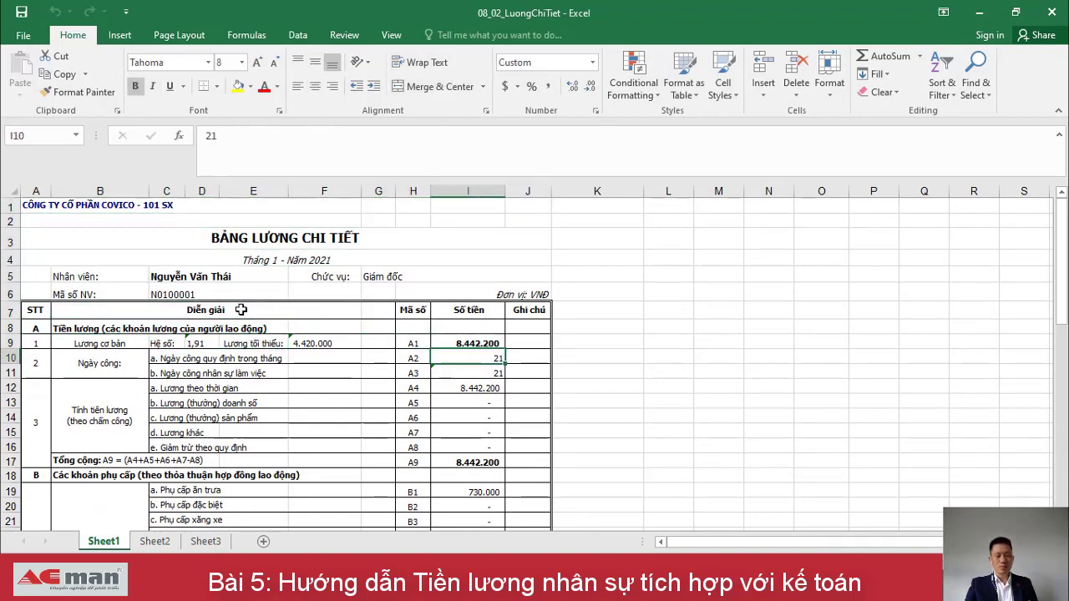
pyautogui.press('Down')
pyautogui.press('Down')
pyautogui.press('Down')
pyautogui.press('Down')
pyautogui.press('Down')
pyautogui.press('Down')
pyautogui.press('Down')
pyautogui.press('Down')
pyautogui.press('Down')
pyautogui.press('Down')
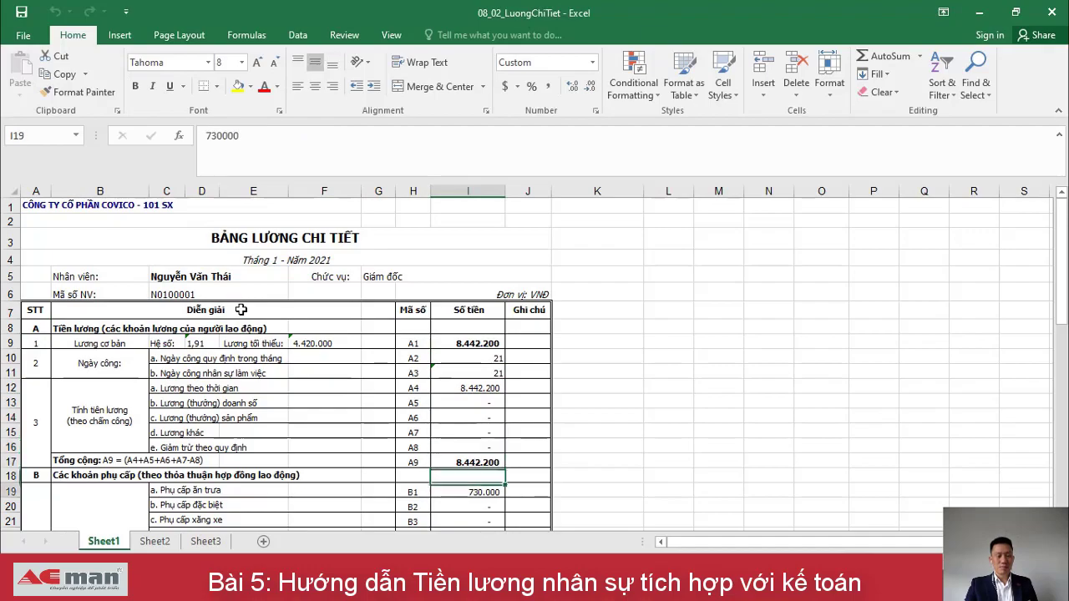
pyautogui.press('Down')
pyautogui.press('Down')
pyautogui.press('Down')
pyautogui.press('Down')
pyautogui.press('Down')
pyautogui.press('Down')
pyautogui.press('Down')
pyautogui.press('Down')
pyautogui.press('Down')
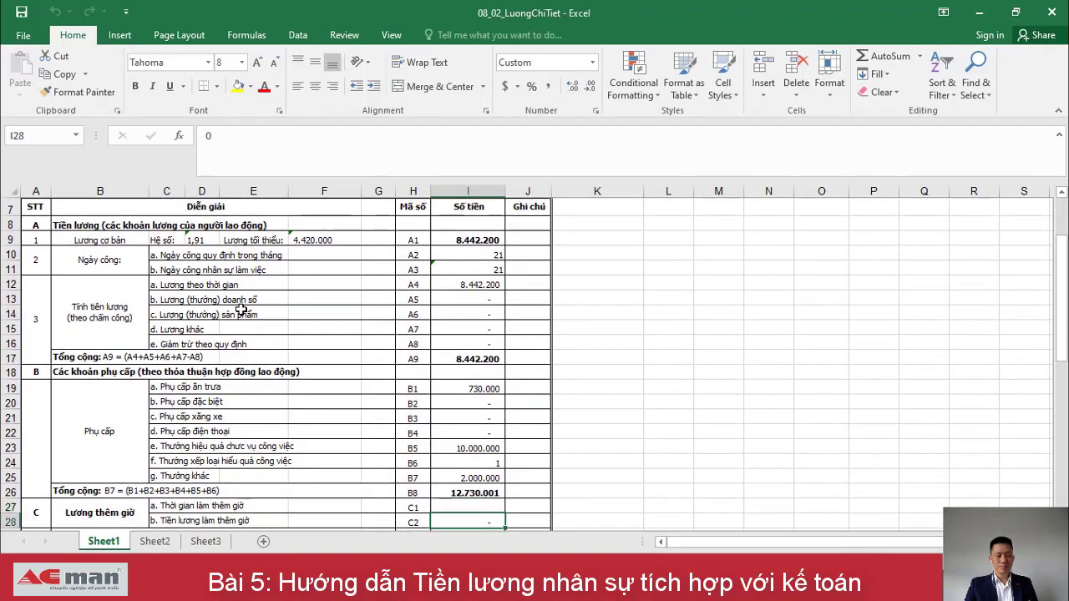
pyautogui.press('Down')
pyautogui.press('Down')
pyautogui.press('Down')
pyautogui.press('Down')
pyautogui.press('Down')
pyautogui.press('Down')
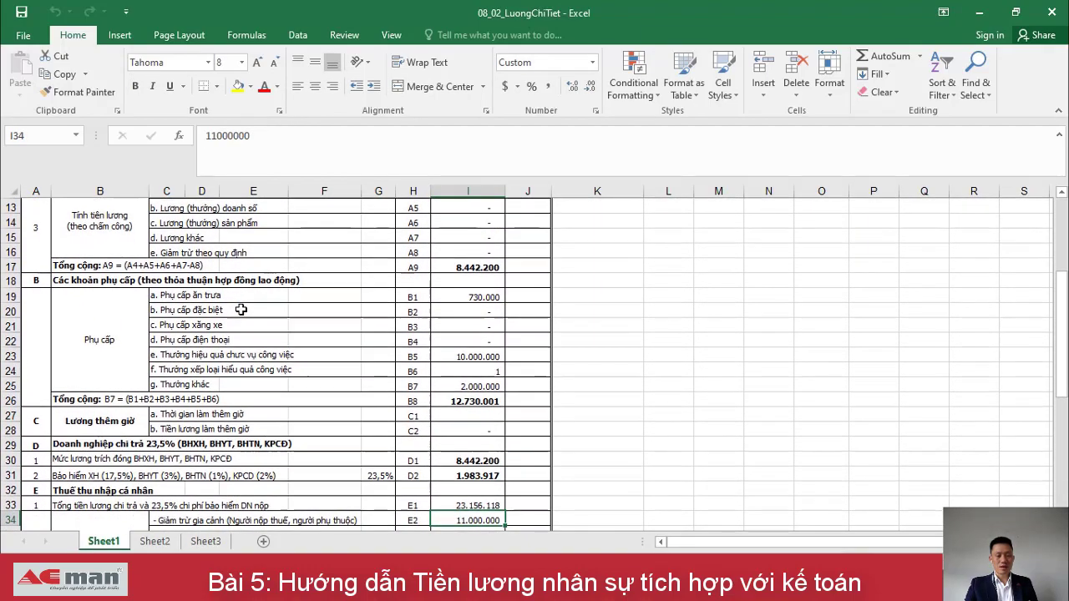
pyautogui.press('Down')
pyautogui.press('Down')
pyautogui.press('Up')
pyautogui.press('Up')
pyautogui.press('Up')
pyautogui.press('Up')
pyautogui.press('Up')
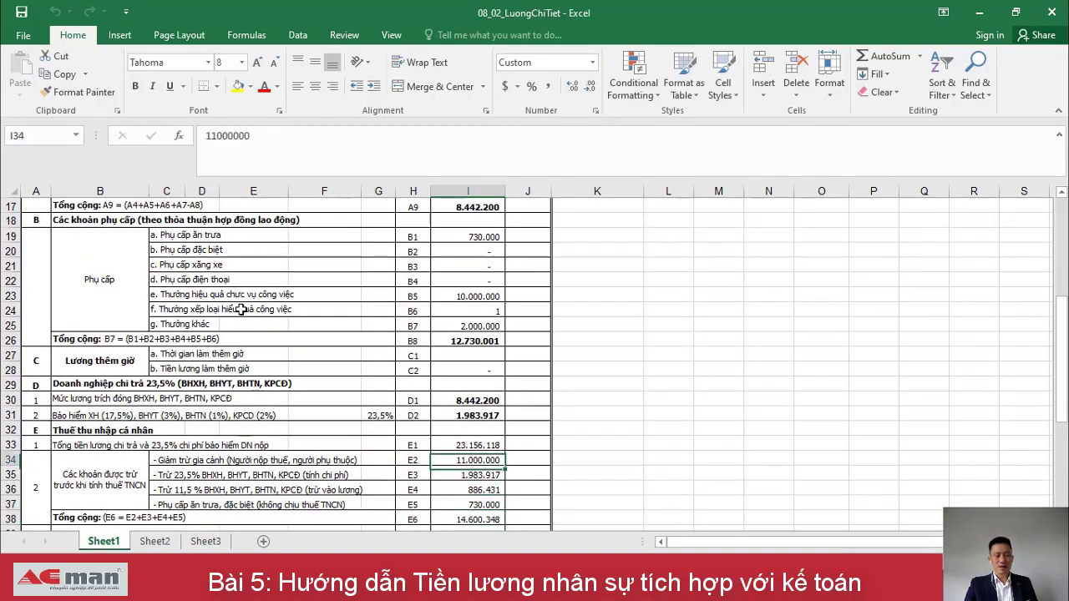
pyautogui.press('Down')
pyautogui.press('Down')
pyautogui.press('Down')
pyautogui.press('Down')
pyautogui.press('Down')
pyautogui.press('Down')
pyautogui.press('Down')
pyautogui.press('Down')
pyautogui.press('Down')
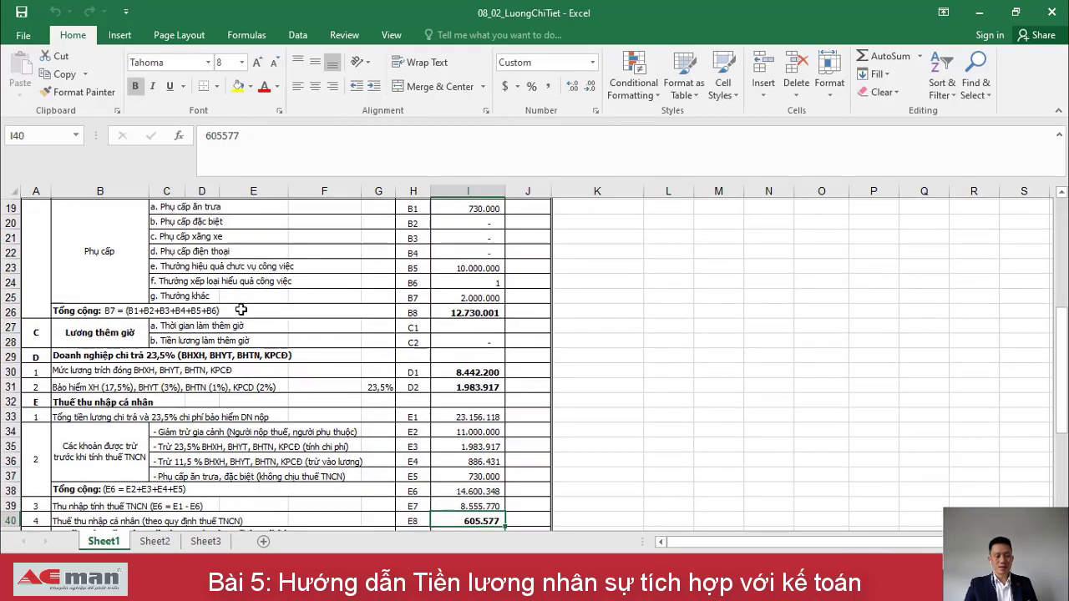
pyautogui.press('Down')
pyautogui.press('Down')
pyautogui.press('Down')
pyautogui.press('Down')
pyautogui.press('Down')
pyautogui.press('Down')
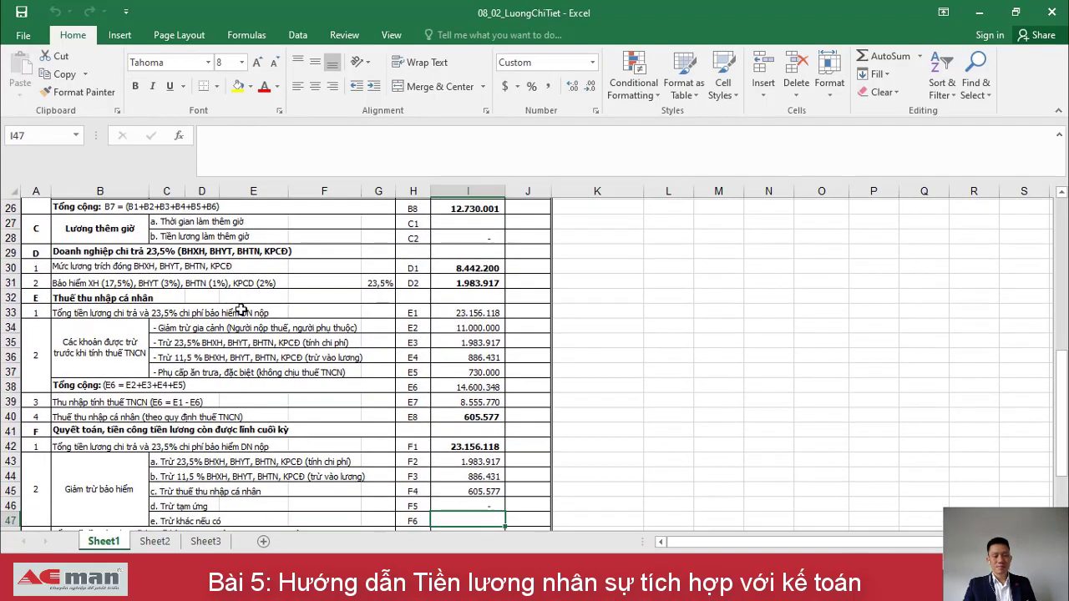
pyautogui.scroll(-2, 241, 310)
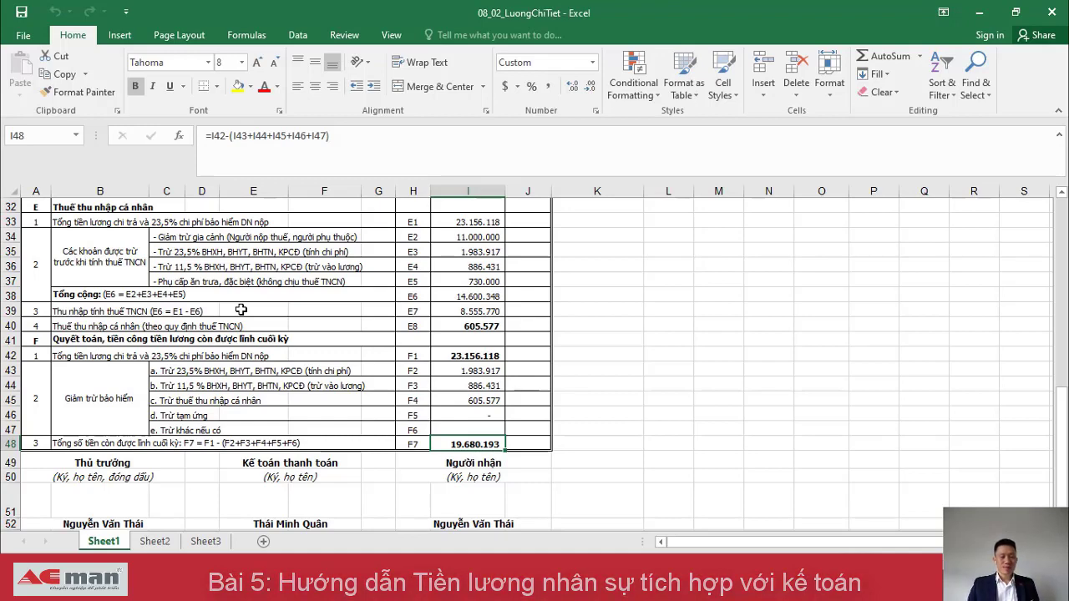
pyautogui.press('Down')
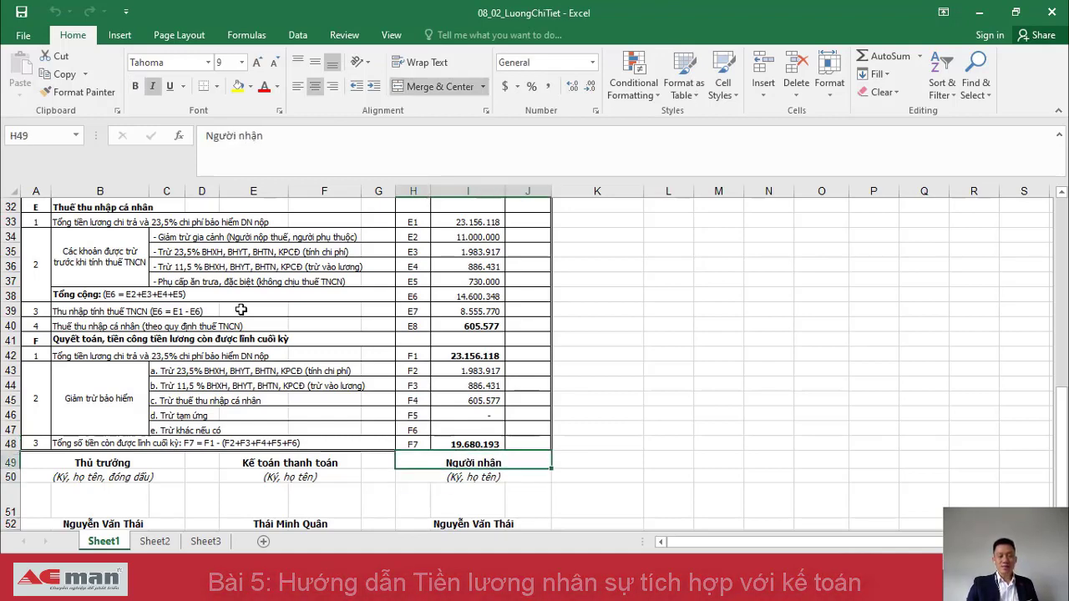
pyautogui.press('Down')
pyautogui.press('Down')
pyautogui.press('Down')
pyautogui.press('Down')
pyautogui.press('Left')
pyautogui.press('Left')
pyautogui.press('Left')
pyautogui.press('Left')
pyautogui.press('Left')
pyautogui.press('Left')
pyautogui.press('Left')
pyautogui.press('Up')
pyautogui.press('Up')
pyautogui.hotkey('ctrl', 'Home')
pyautogui.press('Up')
pyautogui.press('Up')
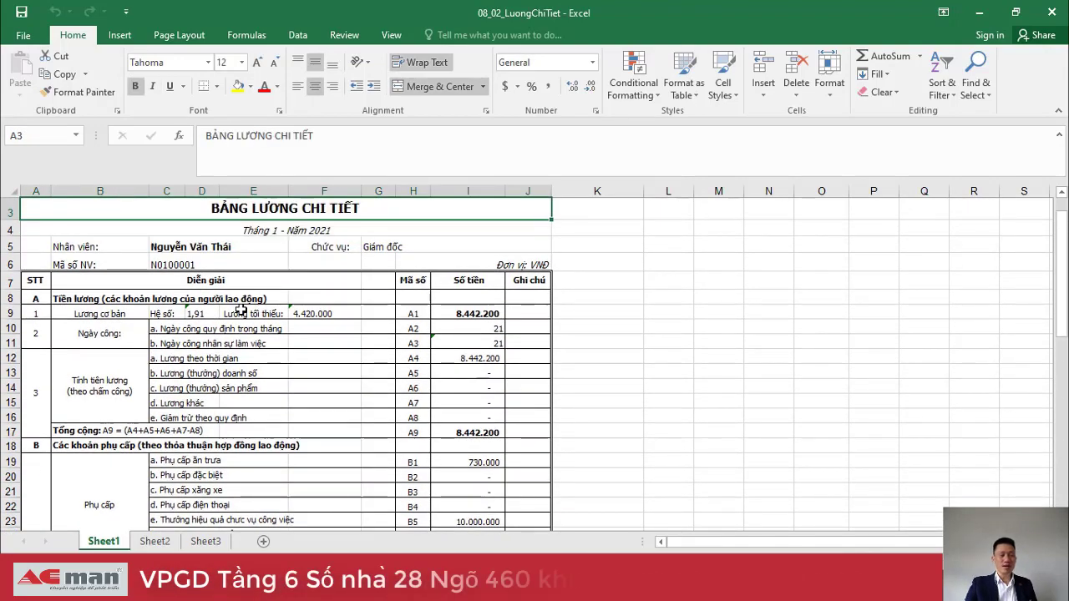
# Close the payslip workbook and bring the payroll summary workbook up full screen.
pyautogui.click(1052, 11)
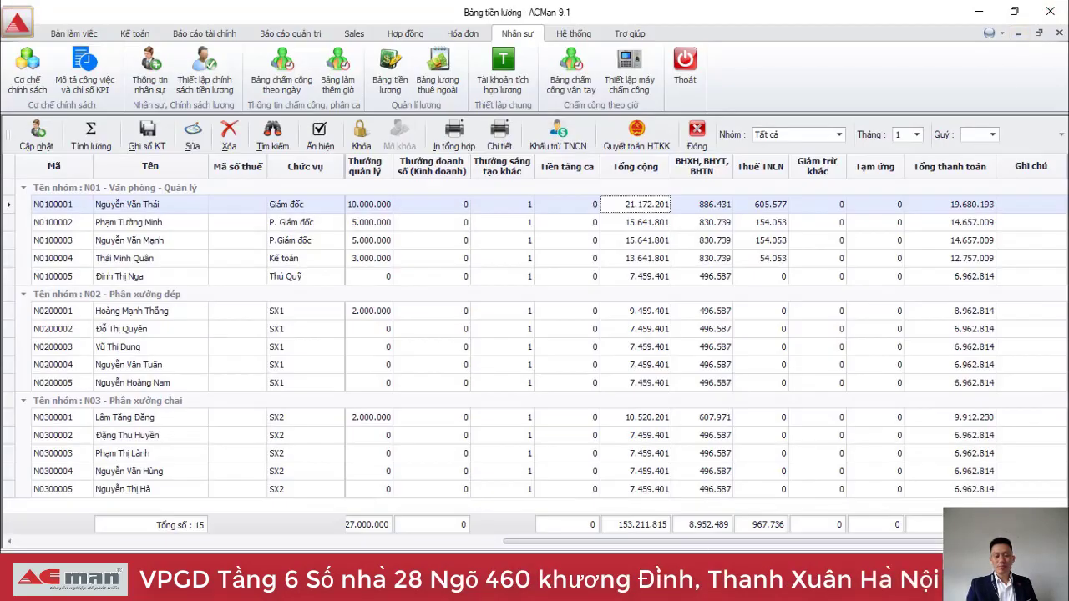
pyautogui.hotkey('alt', 'Tab')
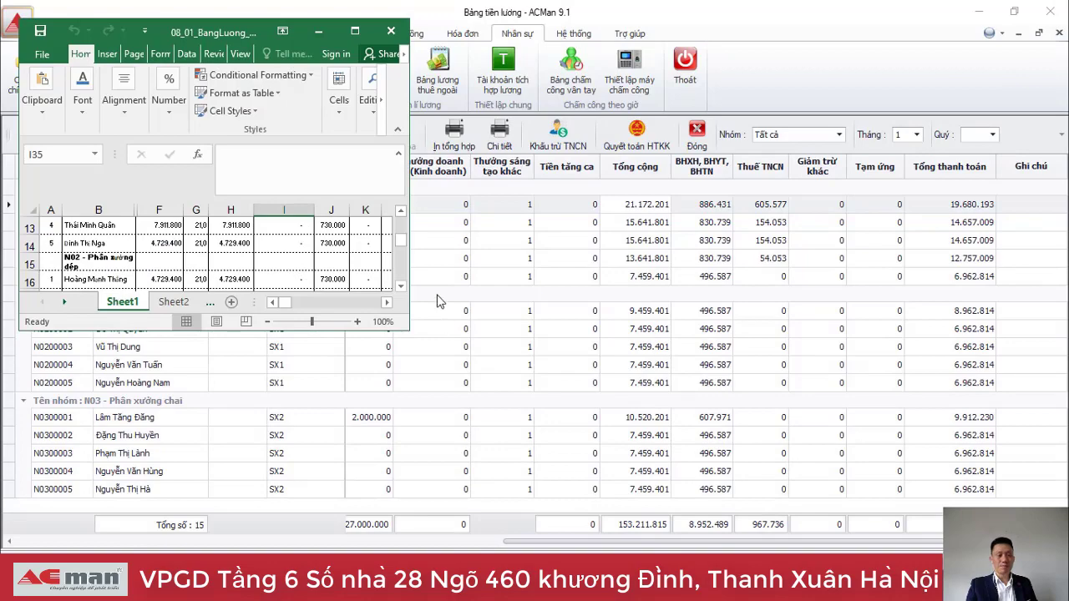
pyautogui.click(355, 32)
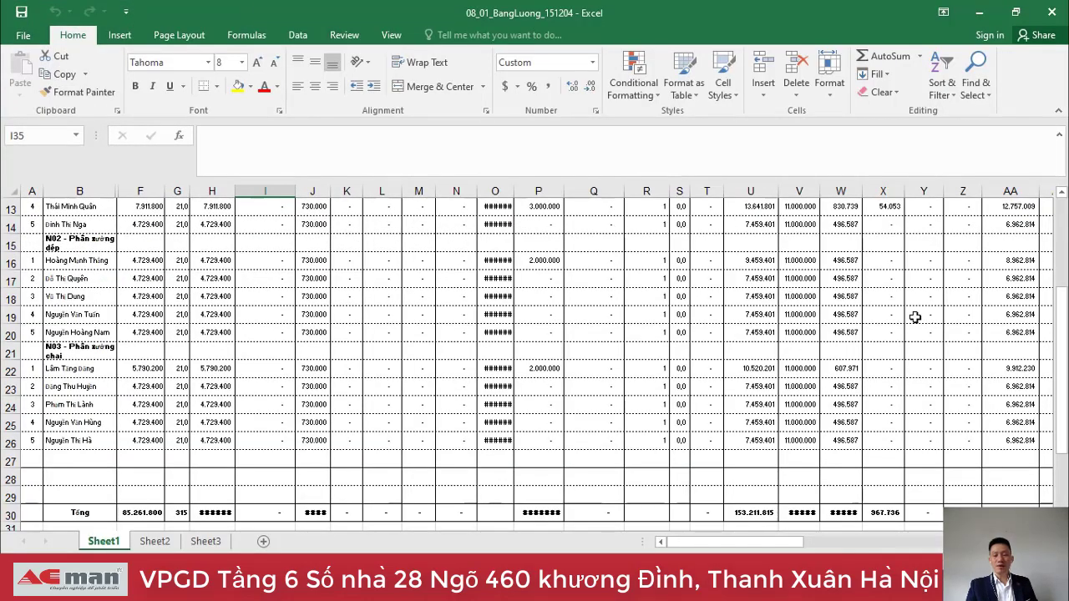
# Review the summary's deductions, net pay and notes columns, then close the workbook.
pyautogui.click(915, 317)
pyautogui.press('Right')
pyautogui.press('Right')
pyautogui.press('Right')
pyautogui.press('Right')
pyautogui.press('Right')
pyautogui.press('Left')
pyautogui.press('Left')
pyautogui.press('Up')
pyautogui.press('Up')
pyautogui.press('Up')
pyautogui.press('Up')
pyautogui.press('Up')
pyautogui.press('Up')
pyautogui.press('Up')
pyautogui.press('Up')
pyautogui.press('Up')
pyautogui.press('Up')
pyautogui.press('Up')
pyautogui.press('Up')
pyautogui.press('Up')
pyautogui.press('Up')
pyautogui.press('Down')
pyautogui.press('Down')
pyautogui.press('Down')
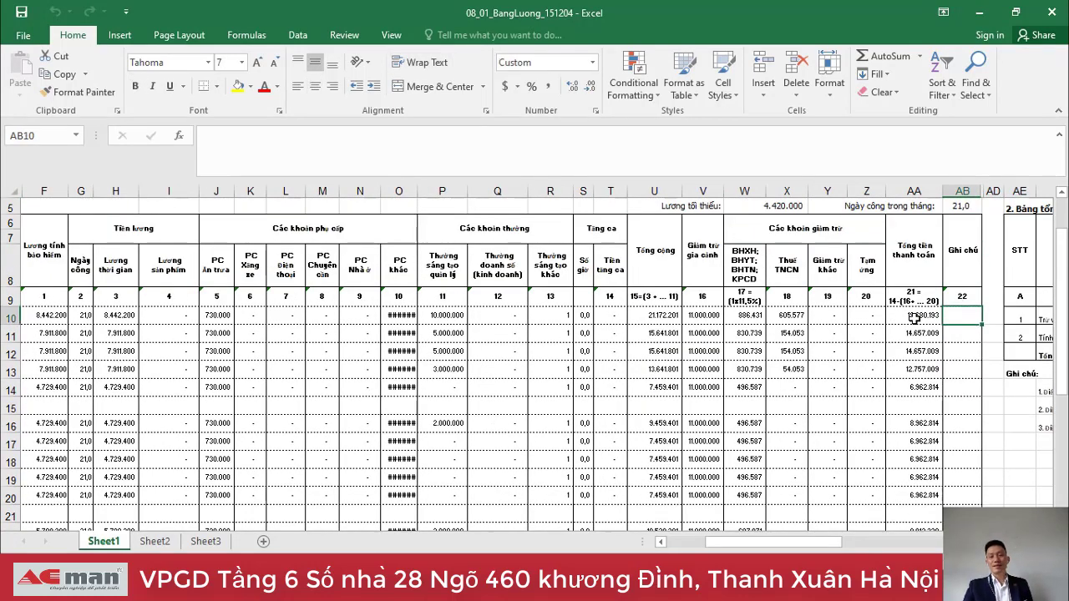
pyautogui.click(1053, 18)
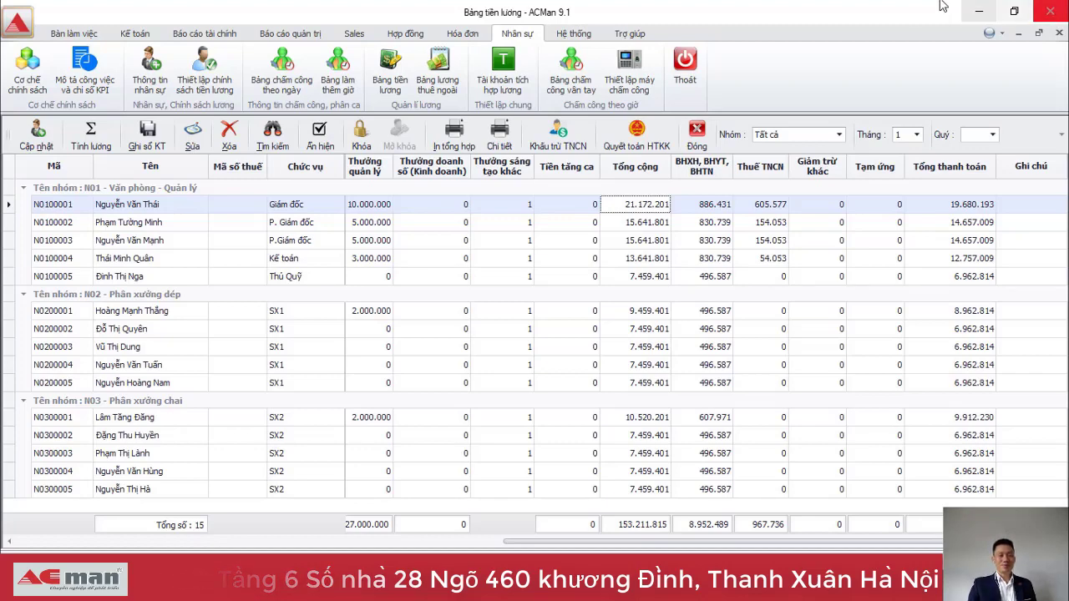
# Open the outsourced payroll table and review the worker's record fields.
pyautogui.click(443, 84)
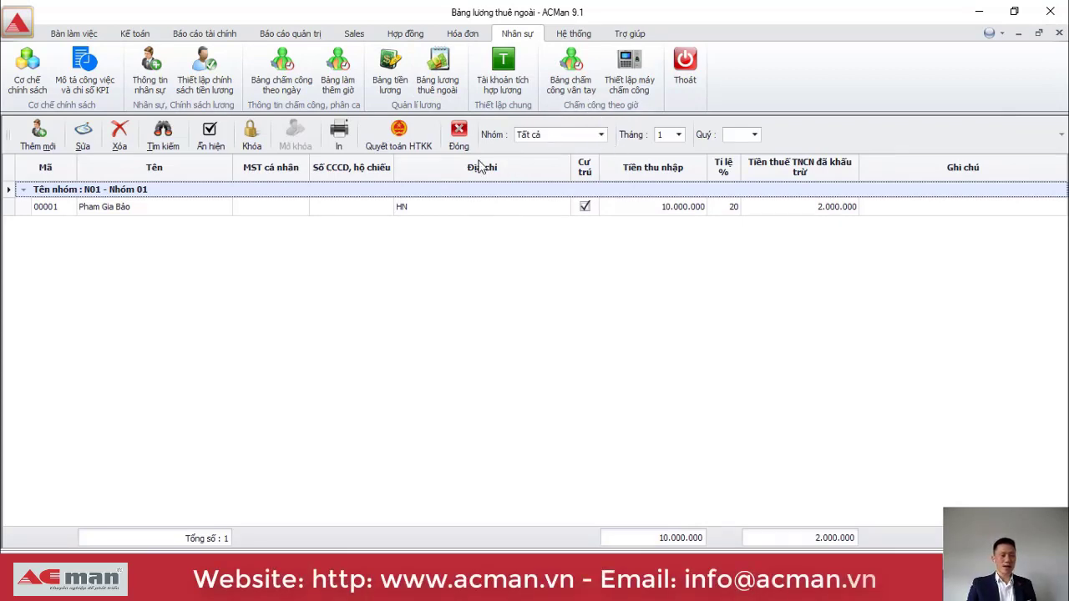
pyautogui.click(167, 206)
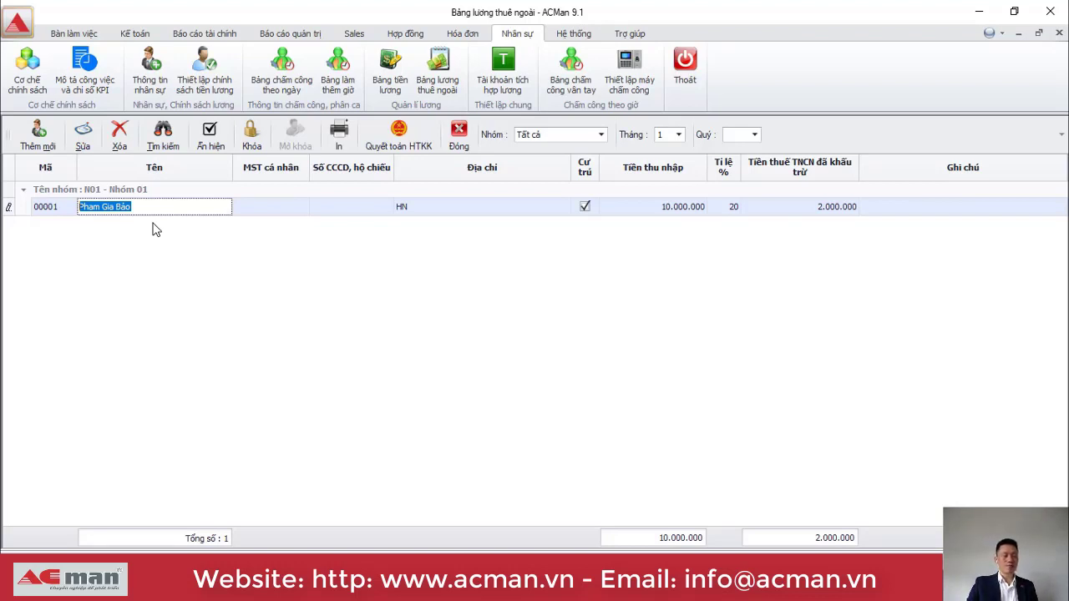
pyautogui.press('Tab')
pyautogui.hotkey('shift', 'Tab')
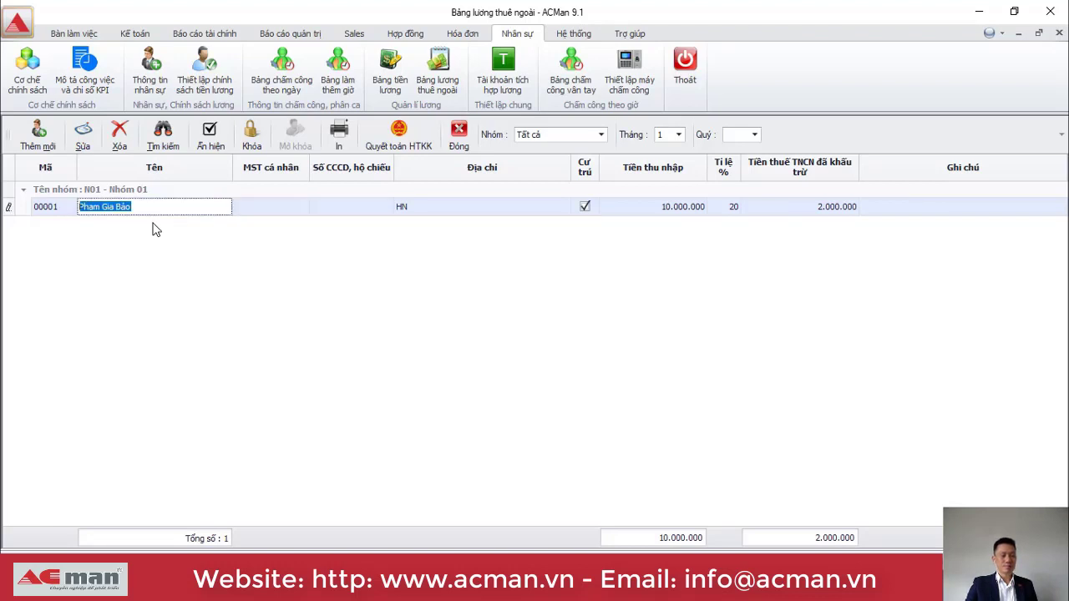
pyautogui.click(254, 213)
pyautogui.hotkey('shift', 'Tab')
pyautogui.hotkey('shift', 'Tab')
pyautogui.click(255, 213)
pyautogui.press('Tab')
pyautogui.press('Tab')
pyautogui.press('Tab')
pyautogui.press('Tab')
pyautogui.press('Tab')
pyautogui.hotkey('shift', 'Tab')
pyautogui.hotkey('shift', 'Tab')
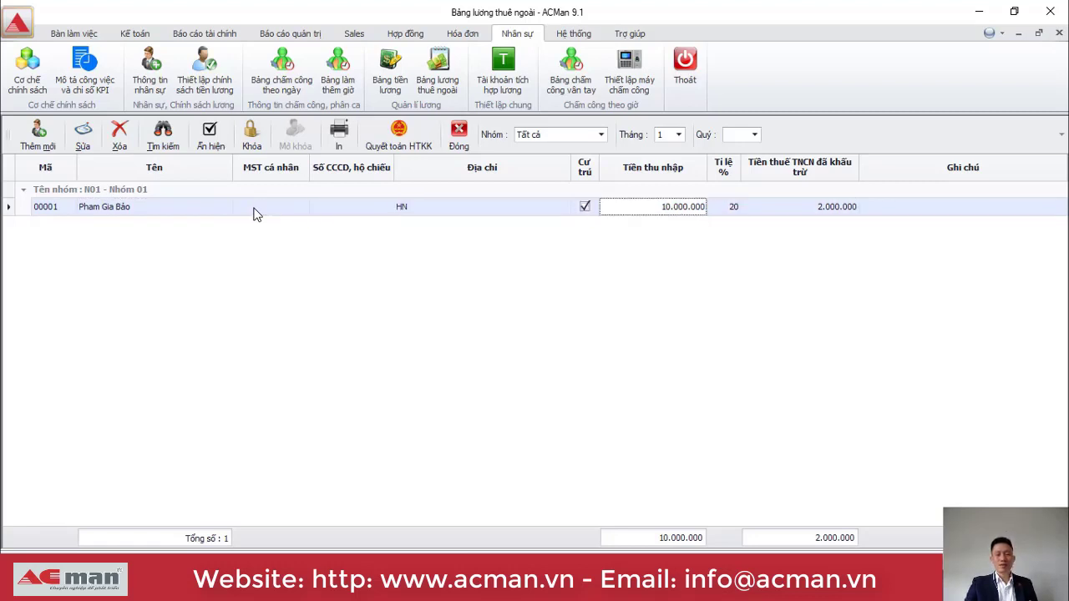
# Change the Tỉ lệ % tax rate from 20% to 10%, then return to Bảng tiền lương.
pyautogui.click(725, 206)
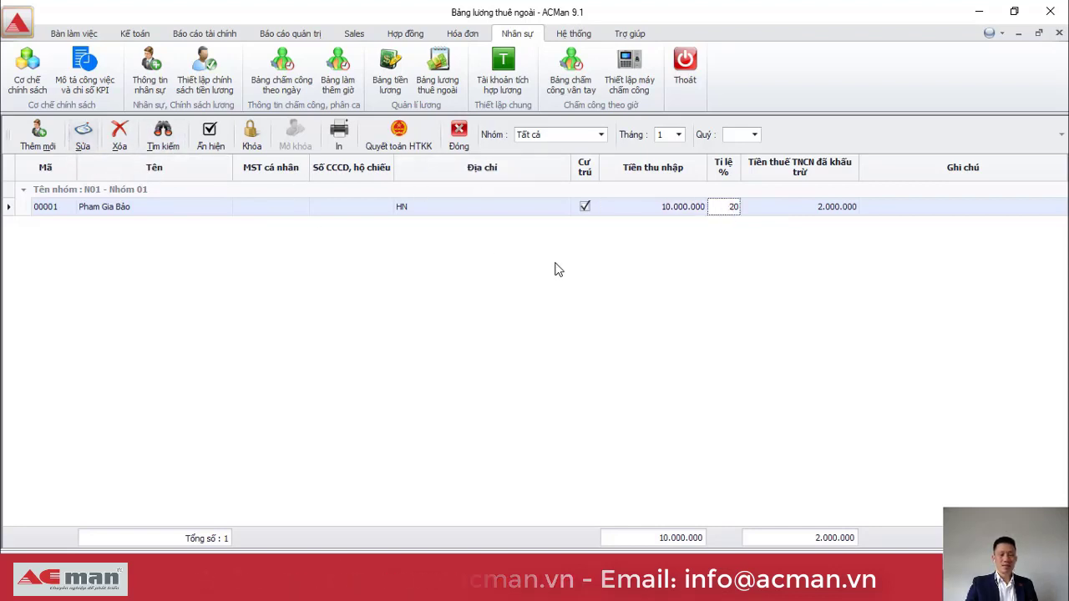
pyautogui.write('11')
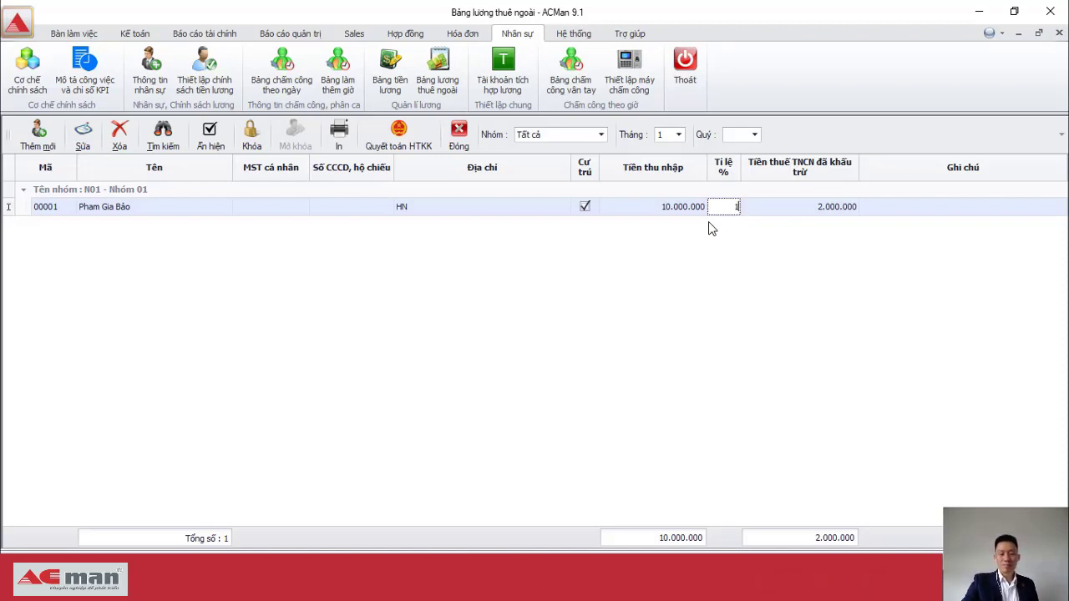
pyautogui.press('Tab')
pyautogui.press('Tab')
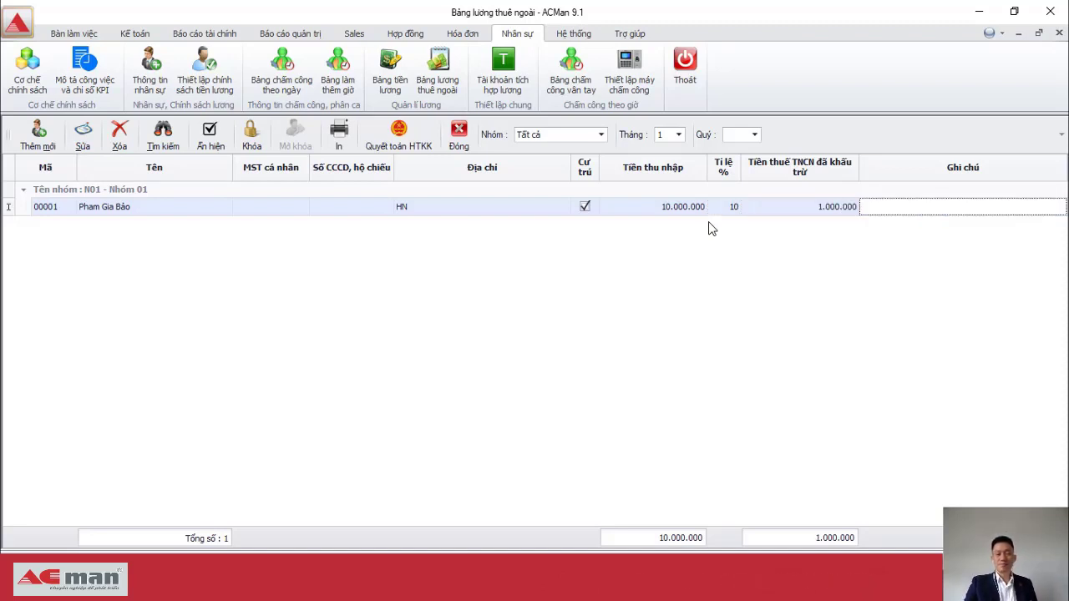
pyautogui.hotkey('shift', 'Tab')
pyautogui.hotkey('shift', 'Tab')
pyautogui.hotkey('shift', 'Tab')
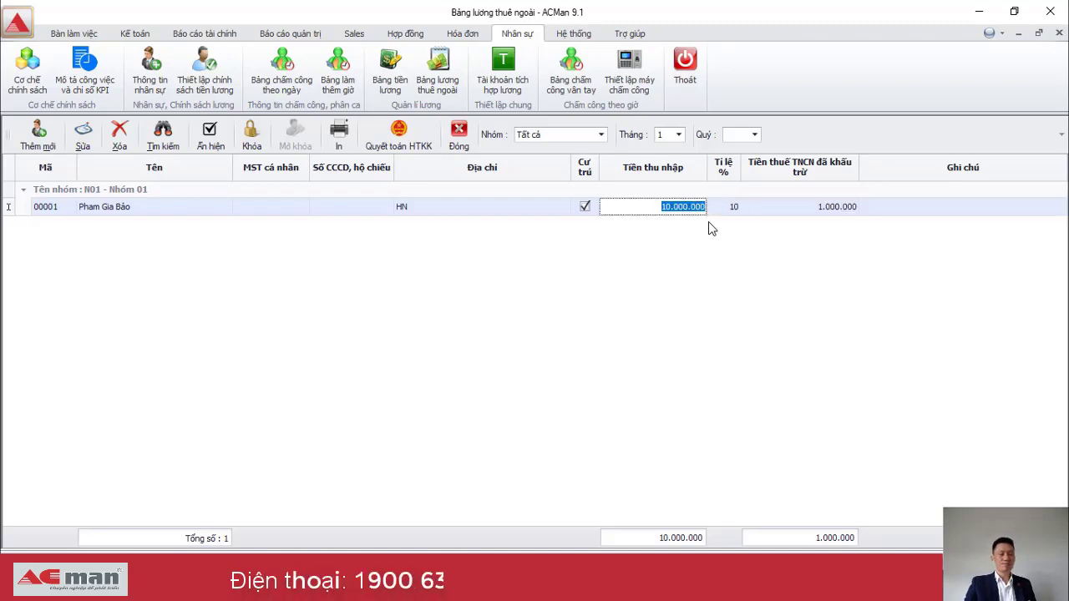
pyautogui.click(402, 78)
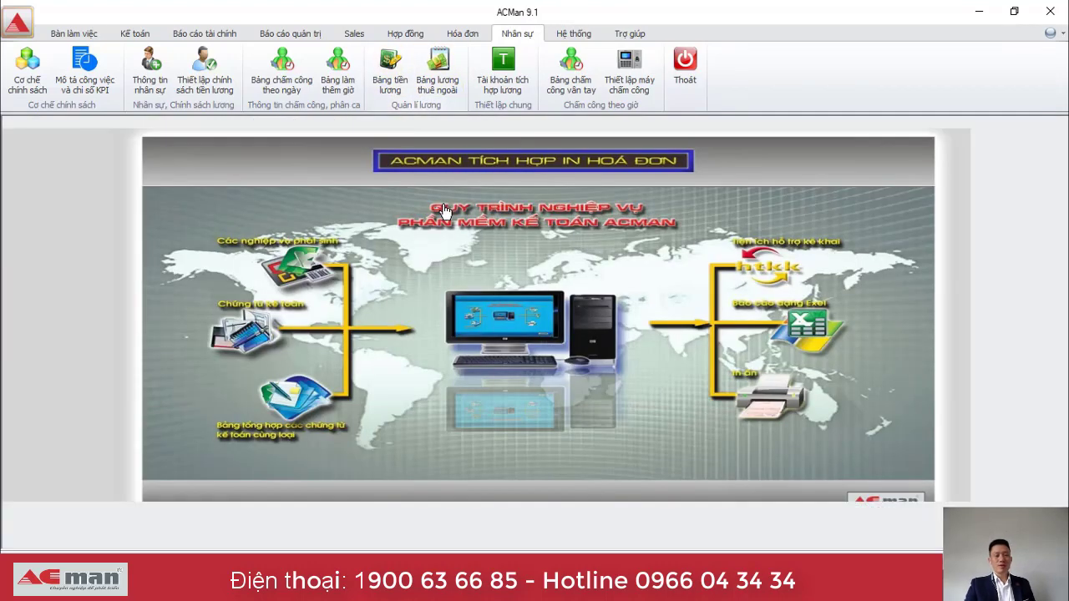